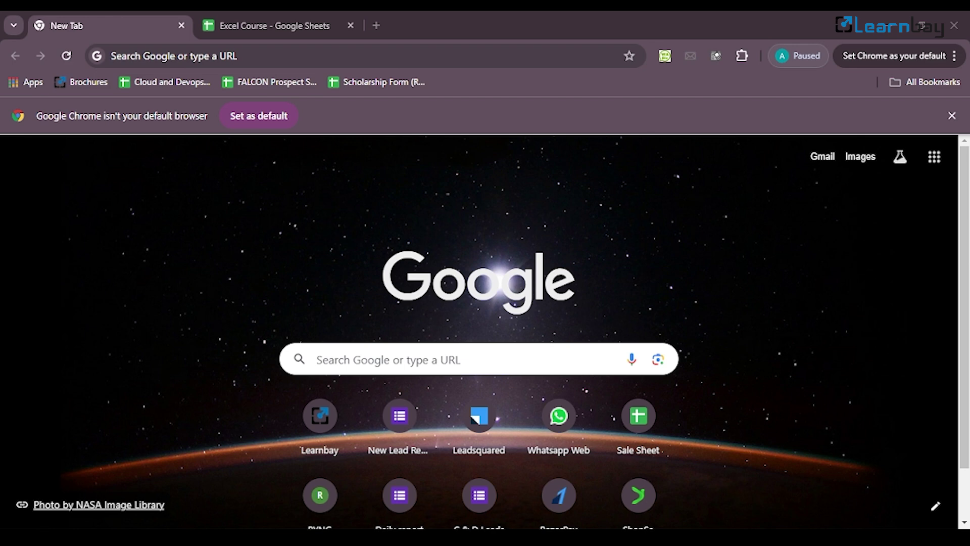
Open Google Sheets from the list of Google apps
{"action": "left_click", "coordinate": [202, 56]}
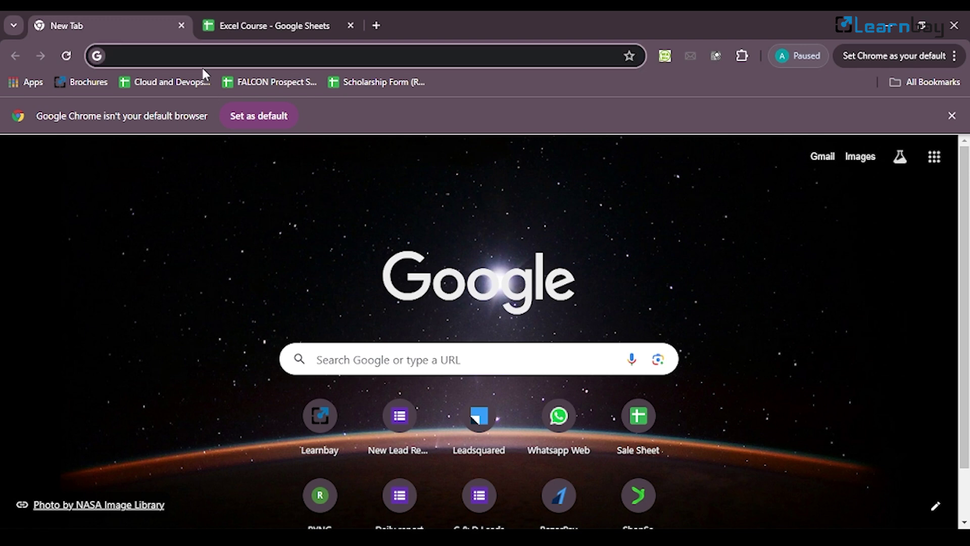
{"action": "left_click", "coordinate": [935, 158]}
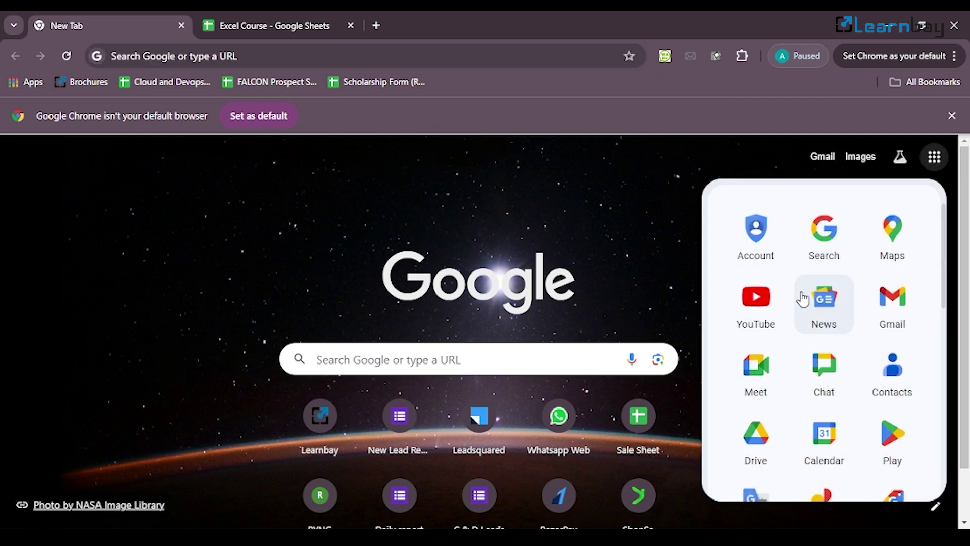
{"action": "scroll", "coordinate": [805, 297], "scroll_direction": "down", "scroll_amount": 2}
{"action": "scroll", "coordinate": [805, 297], "scroll_direction": "down", "scroll_amount": 4}
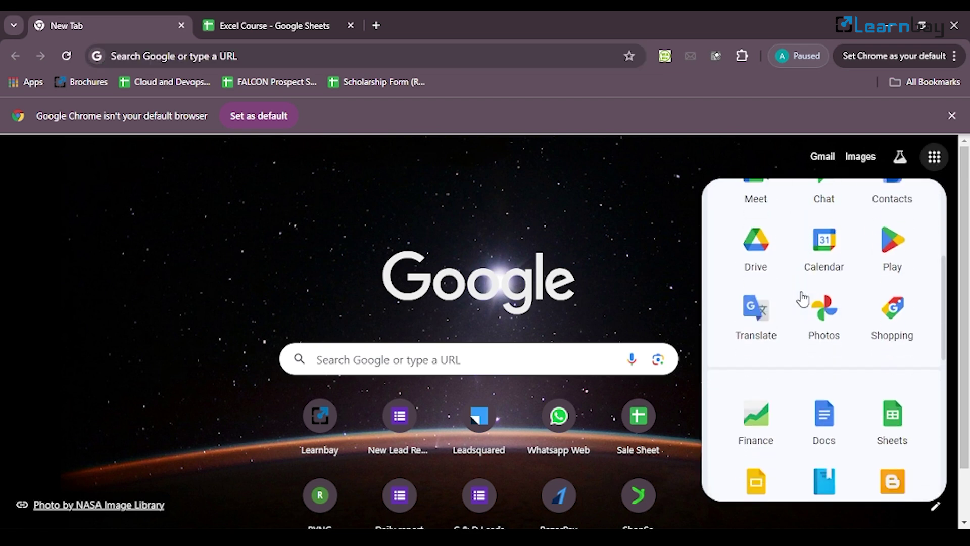
{"action": "left_click", "coordinate": [891, 331]}
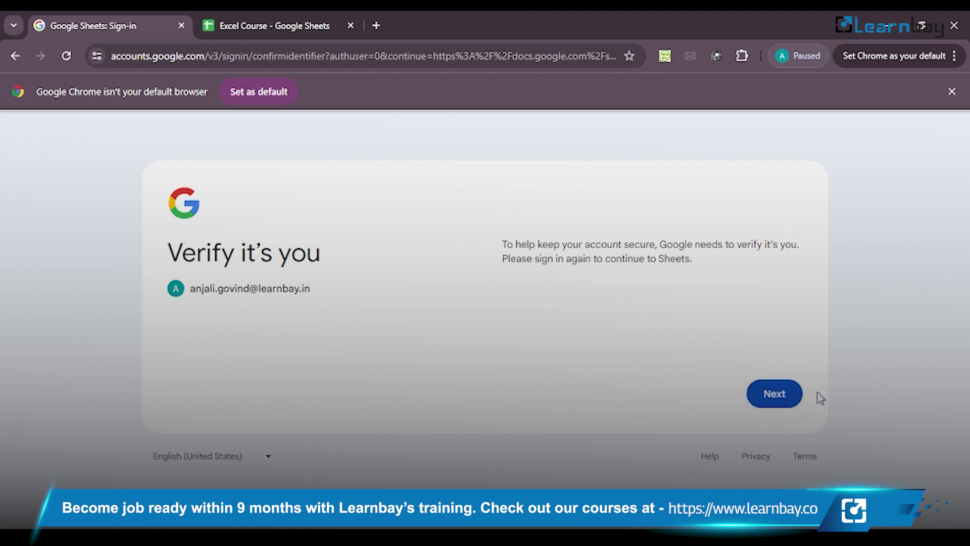
Continue past the identity verification page and switch to another Google account to enter Sheets
{"action": "left_click", "coordinate": [791, 396]}
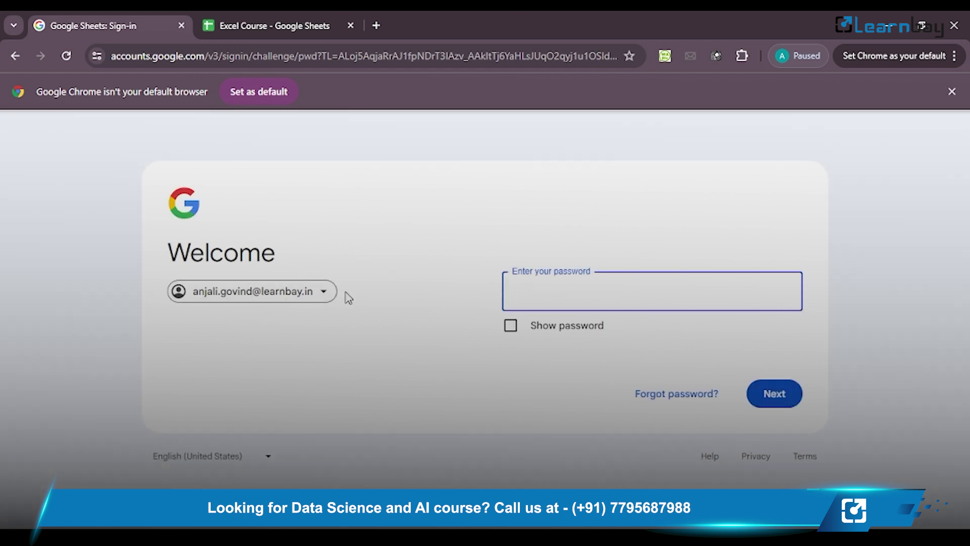
{"action": "left_click", "coordinate": [318, 296]}
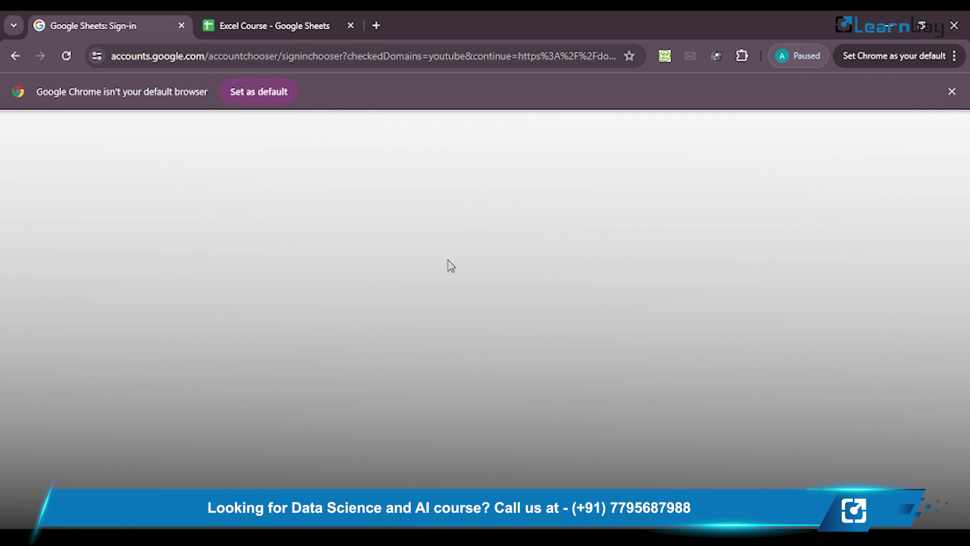
{"action": "left_click", "coordinate": [617, 334]}
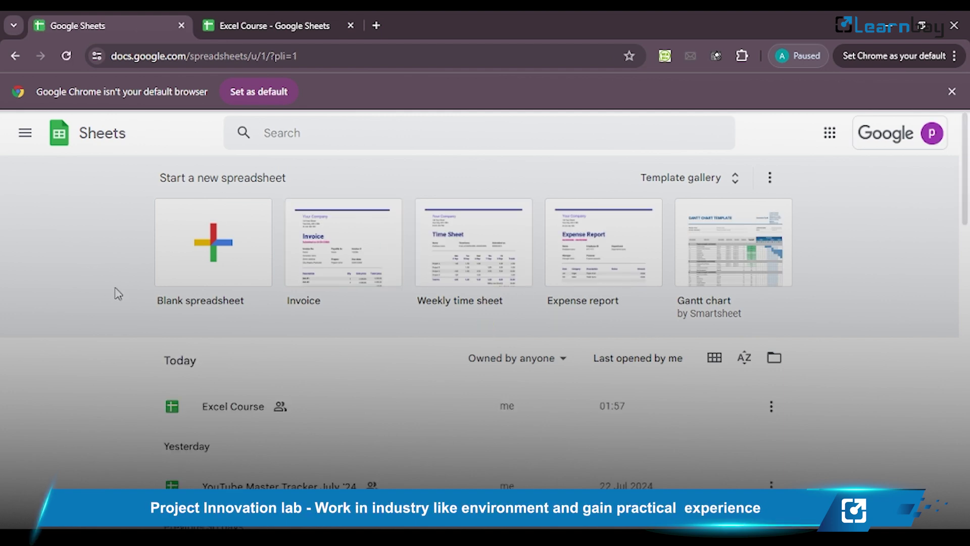
Create a blank spreadsheet and dismiss the pre-built tables suggestions
{"action": "scroll", "coordinate": [116, 291], "scroll_direction": "down", "scroll_amount": 2}
{"action": "scroll", "coordinate": [116, 291], "scroll_direction": "up", "scroll_amount": 2}
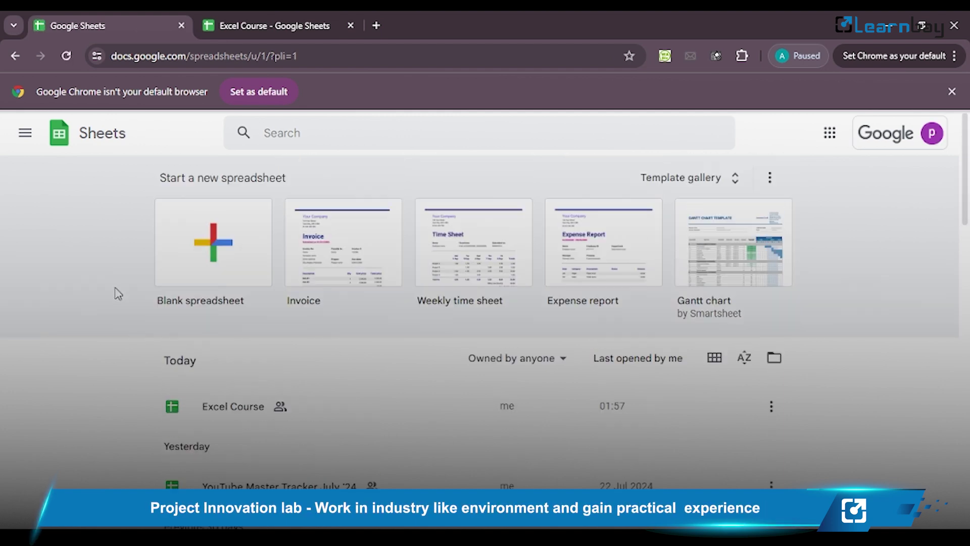
{"action": "left_click", "coordinate": [191, 281]}
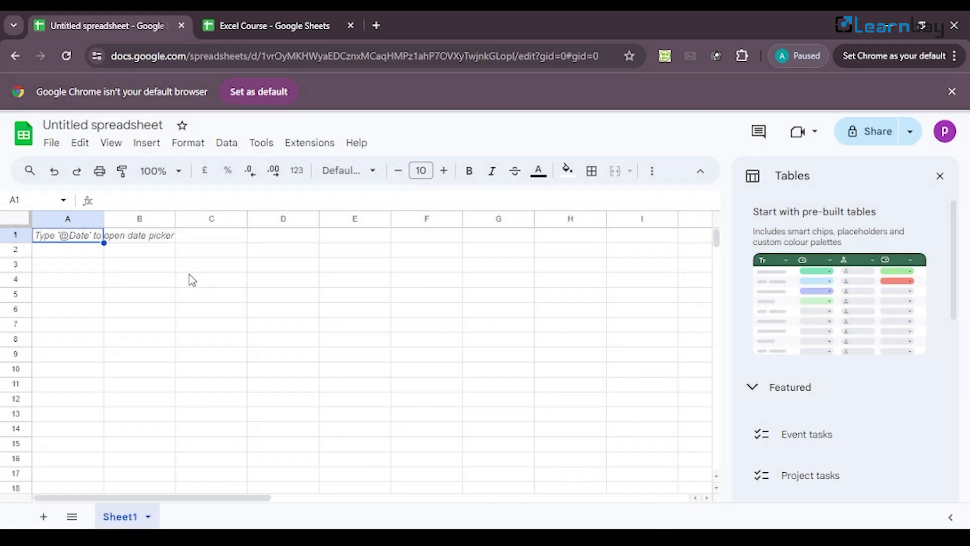
{"action": "left_click", "coordinate": [940, 177]}
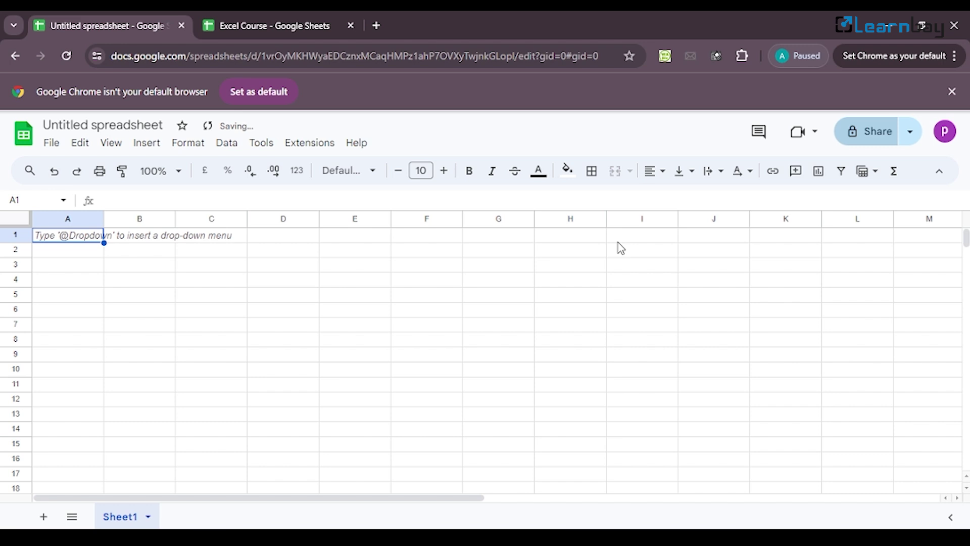
Go through the SUMIF, Profits and IF topics in the Excel Course table of contents, and close the untitled spreadsheet
{"action": "left_click", "coordinate": [221, 39]}
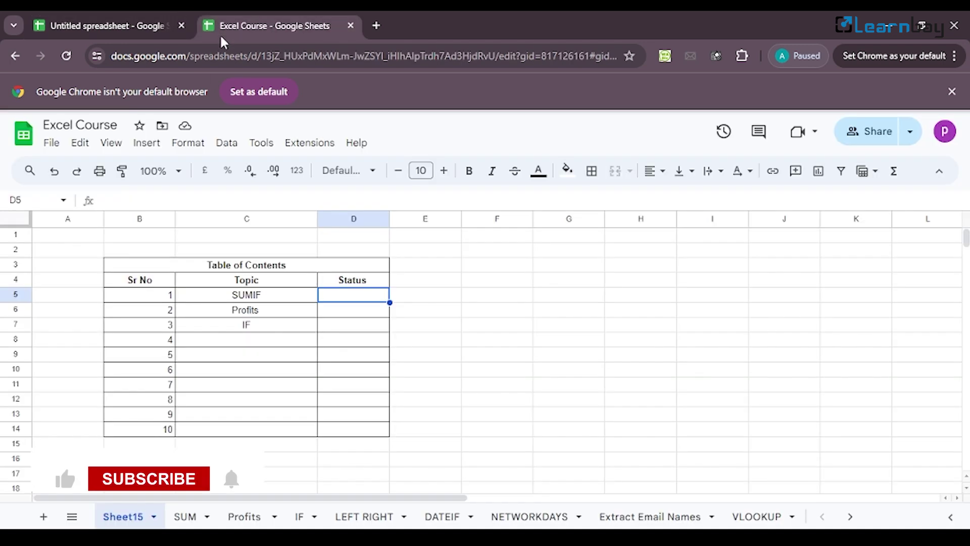
{"action": "left_click", "coordinate": [259, 296]}
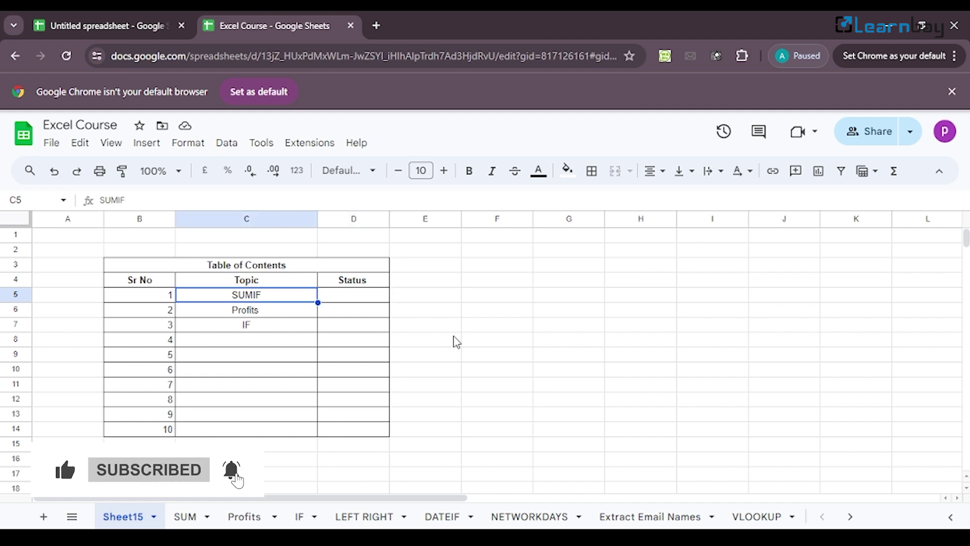
{"action": "key", "text": "Down"}
{"action": "key", "text": "Down"}
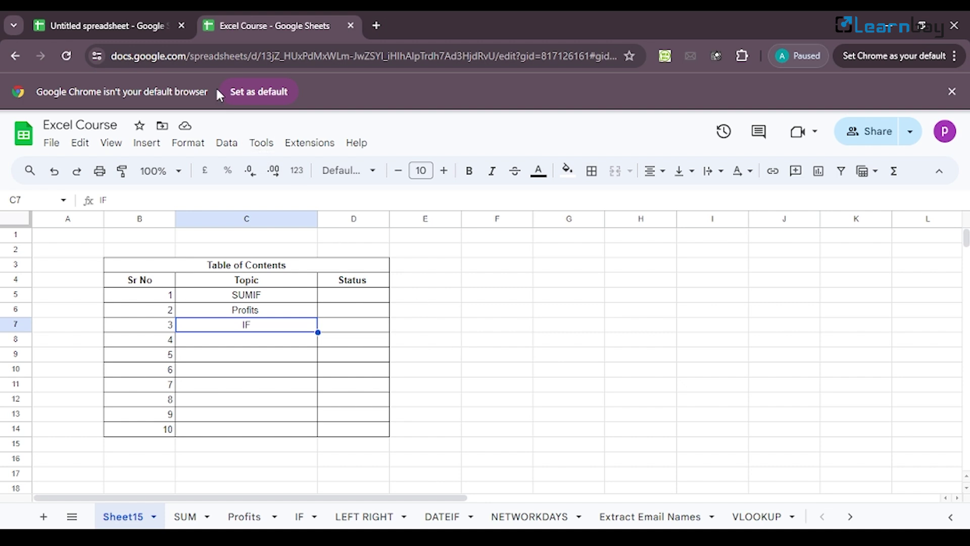
{"action": "left_click", "coordinate": [183, 26]}
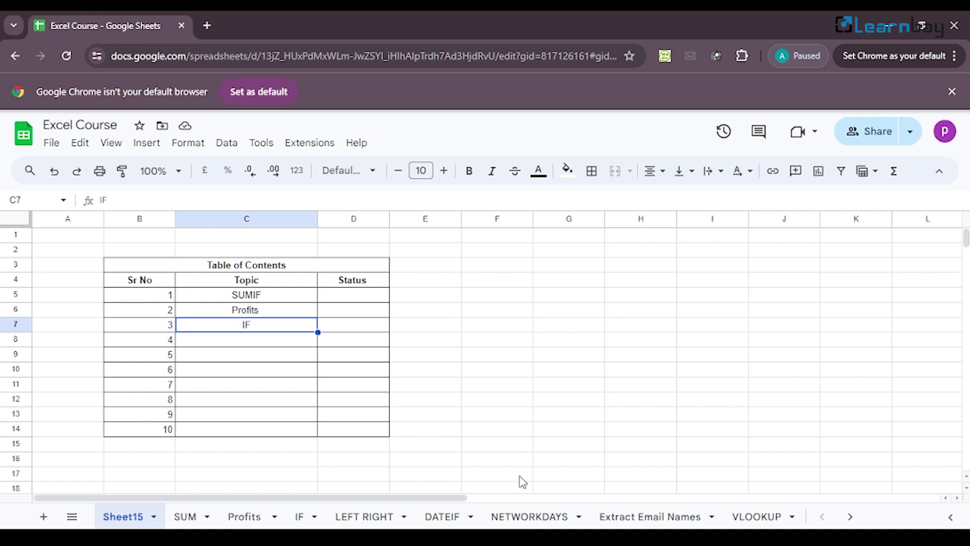
Open the SUM sheet of the Excel Course workbook and look over its fruit and quantity table
{"action": "left_click", "coordinate": [187, 516]}
{"action": "left_click", "coordinate": [140, 344]}
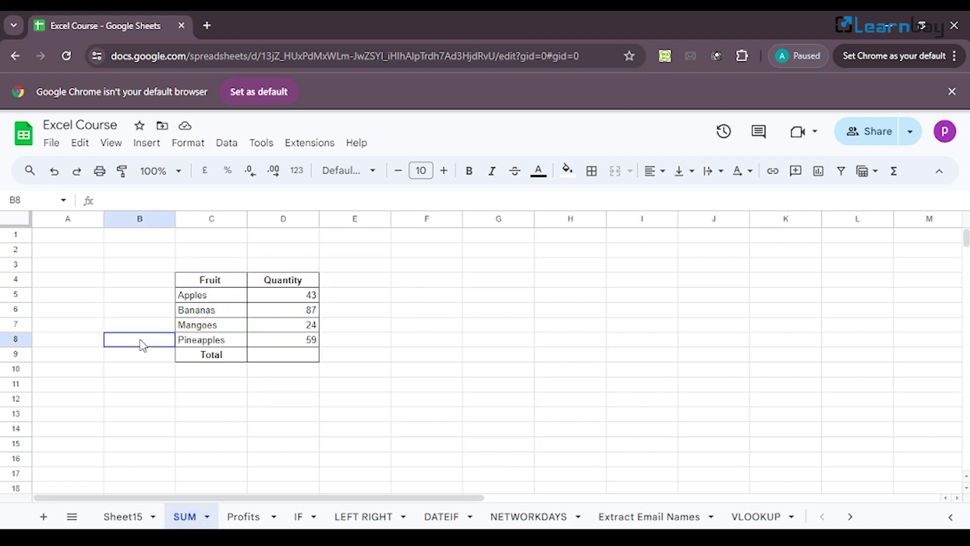
{"action": "left_click", "coordinate": [135, 283]}
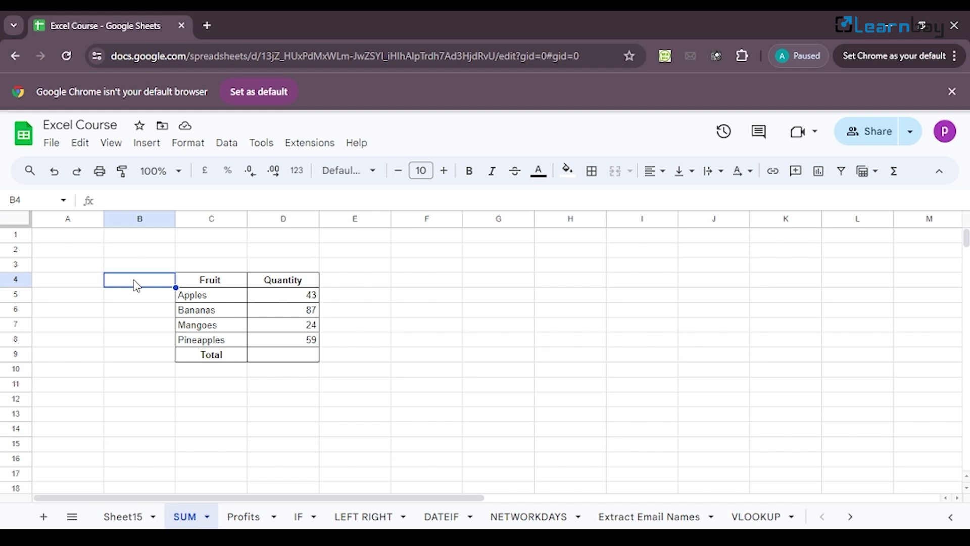
{"action": "left_click", "coordinate": [266, 307]}
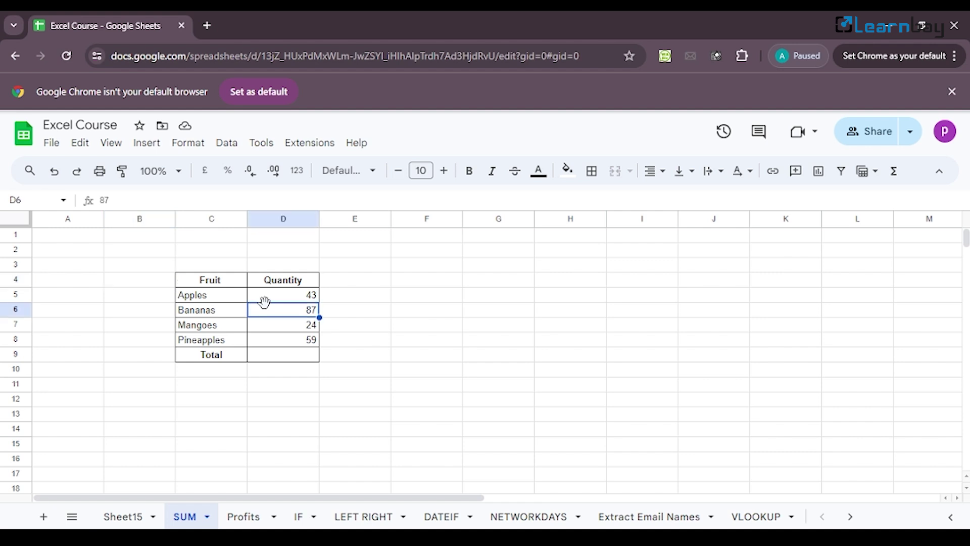
Try to fill the Apples quantity in D5 down through the Total cell D9, and undo the fill
{"action": "left_click", "coordinate": [275, 292]}
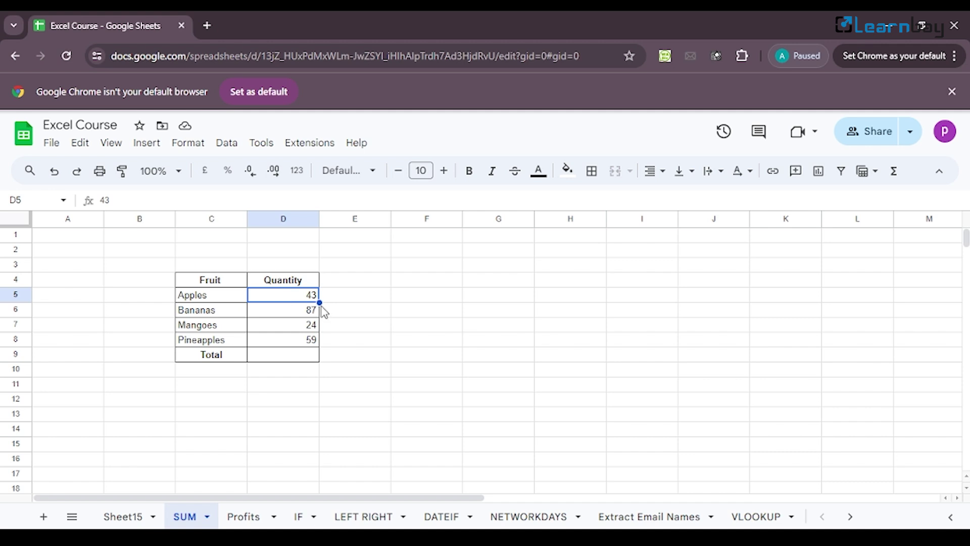
{"action": "left_click_drag", "start_coordinate": [318, 302], "coordinate": [320, 357]}
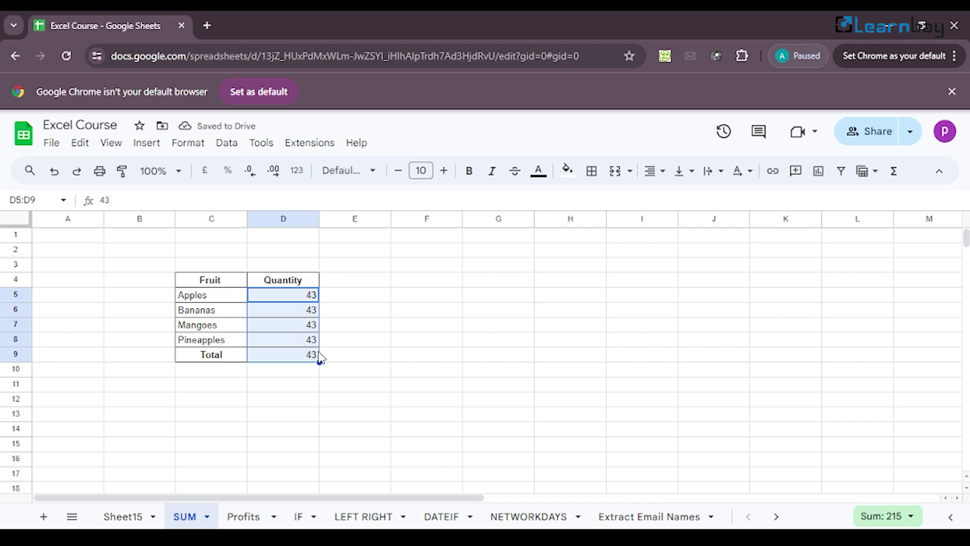
{"action": "key", "text": "ctrl+z"}
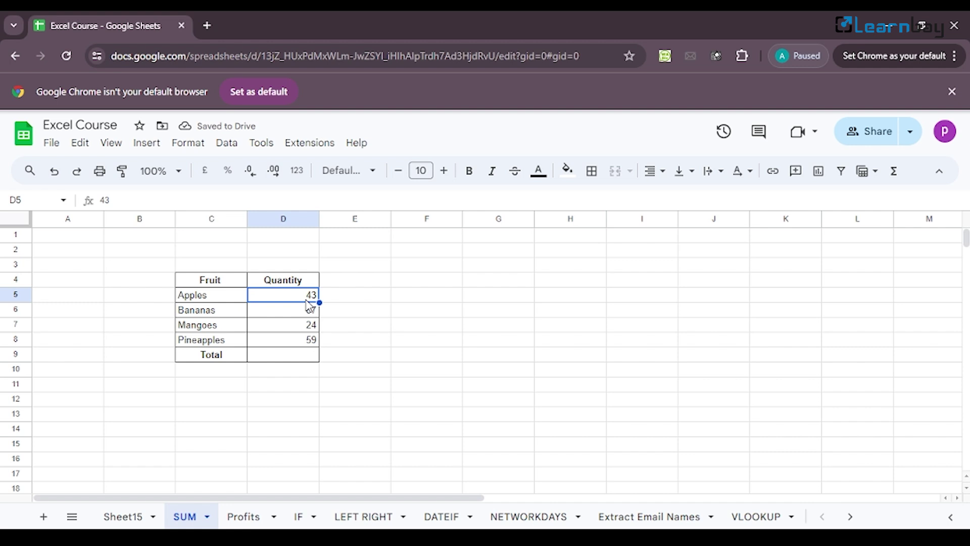
Try to get the total by extending the quantities D5:D8 into D9, check that cell, and undo the fill
{"action": "left_click_drag", "start_coordinate": [306, 300], "coordinate": [324, 343]}
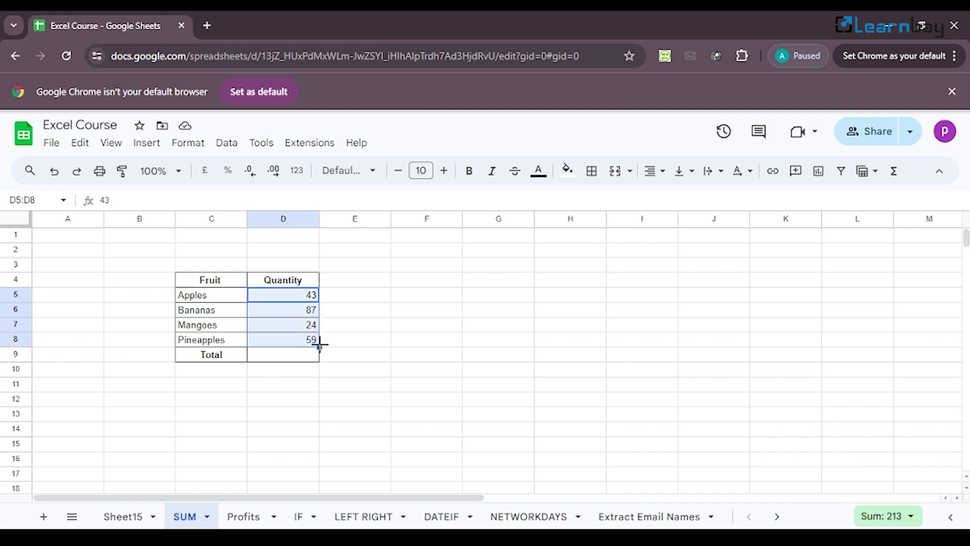
{"action": "left_click_drag", "start_coordinate": [320, 348], "coordinate": [319, 359]}
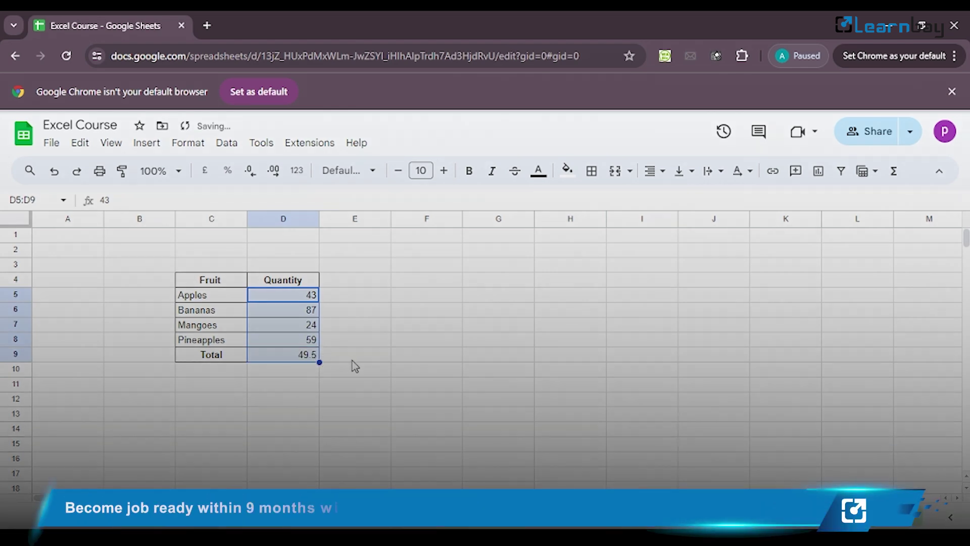
{"action": "left_click", "coordinate": [297, 358]}
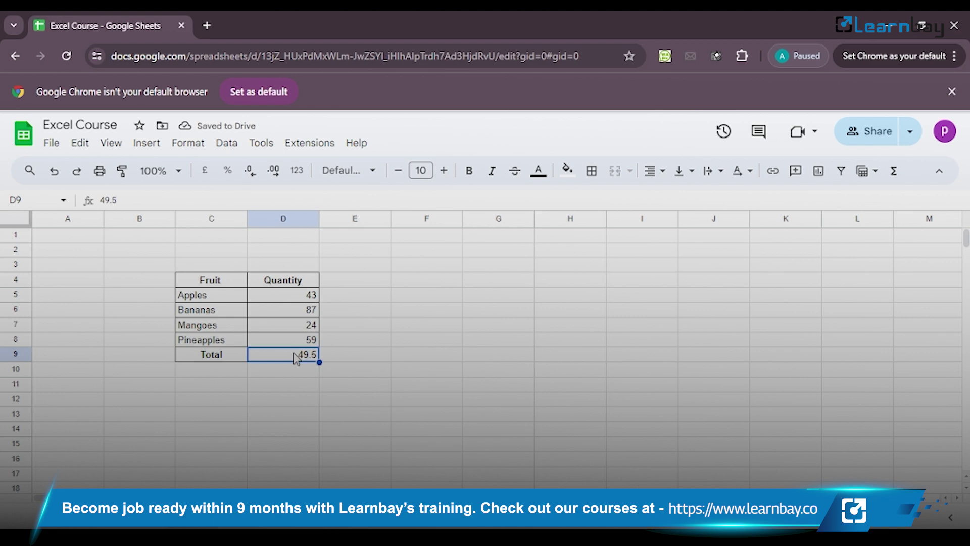
{"action": "key", "text": "ctrl+z"}
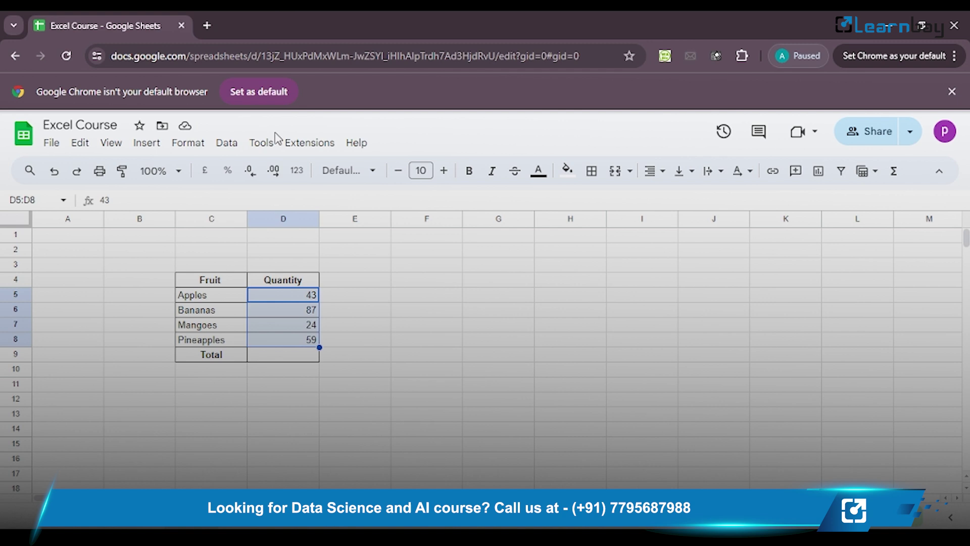
Search the web for "chatgpt" in a new browser tab, launch ChatGPT from OpenAI's introduction page, and close that introduction page
{"action": "left_click", "coordinate": [214, 28]}
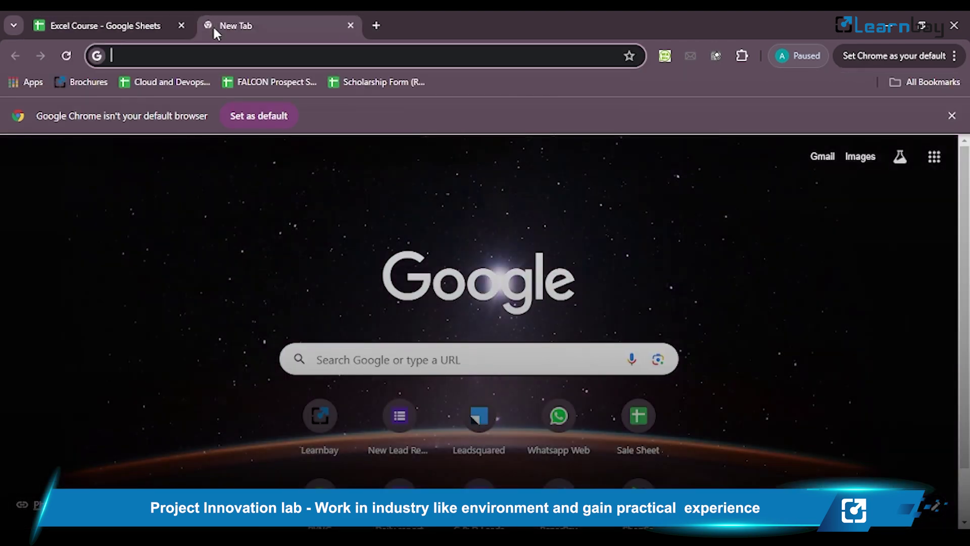
{"action": "type", "text": "chatgpt"}
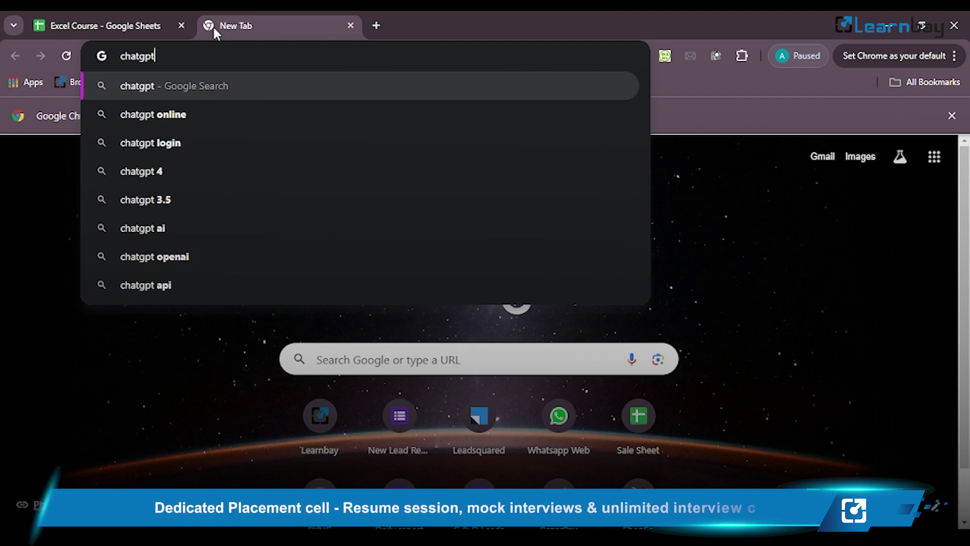
{"action": "key", "text": "Return"}
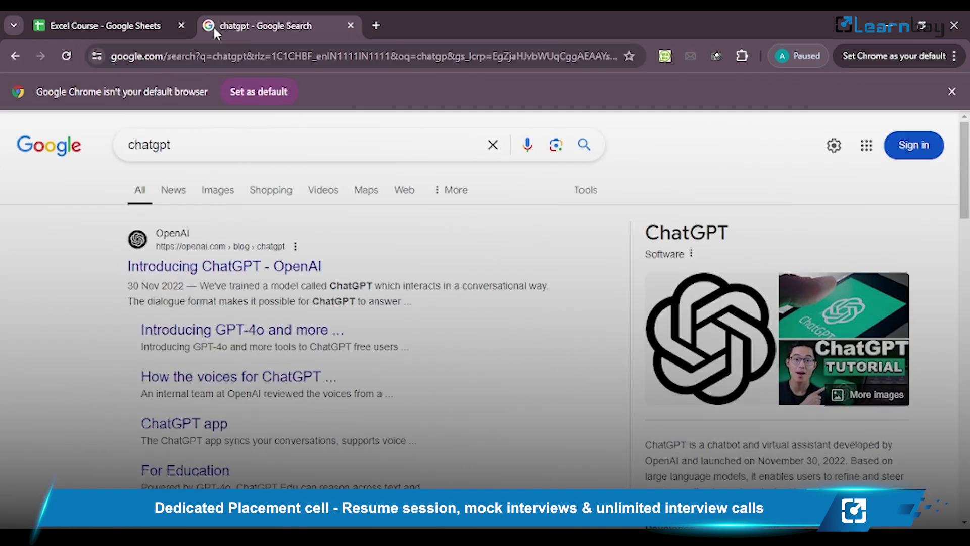
{"action": "left_click", "coordinate": [221, 268]}
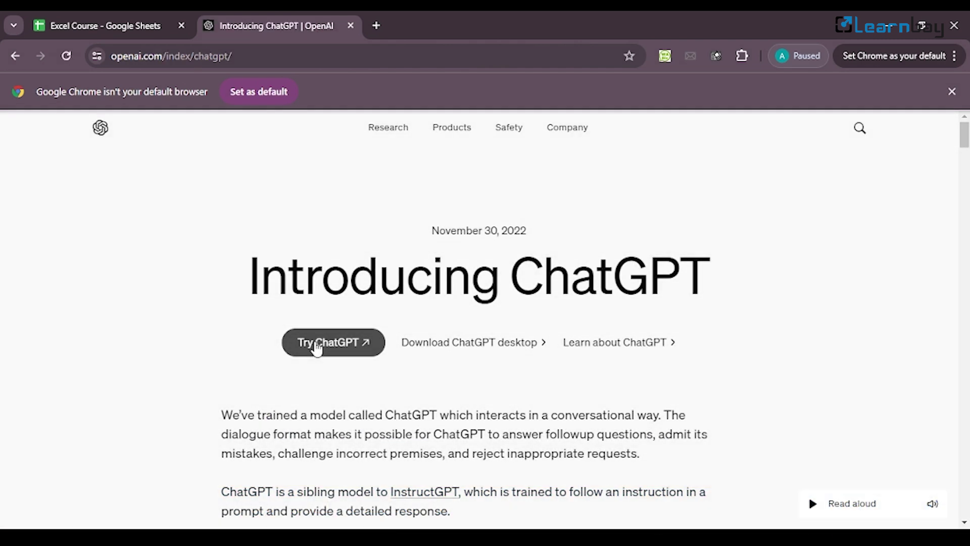
{"action": "left_click", "coordinate": [316, 348]}
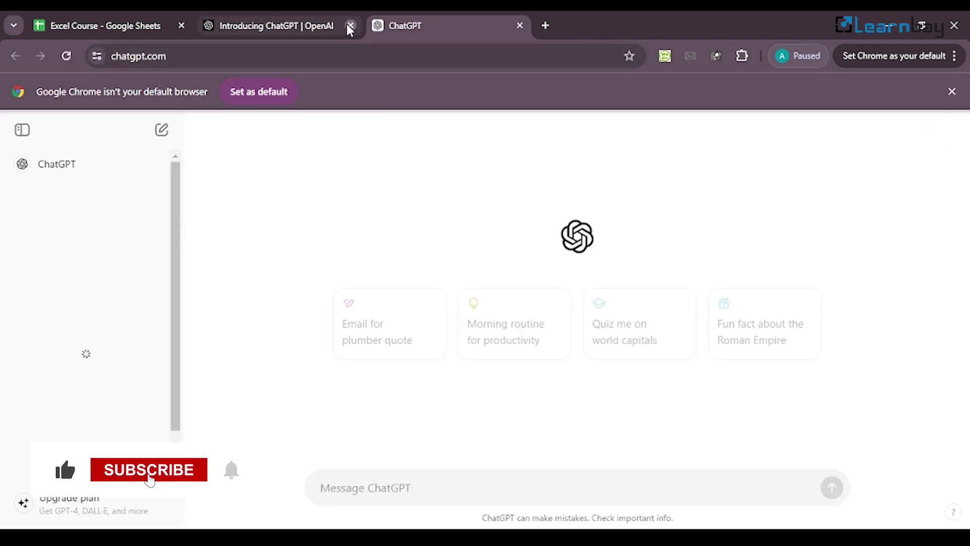
{"action": "left_click", "coordinate": [351, 26]}
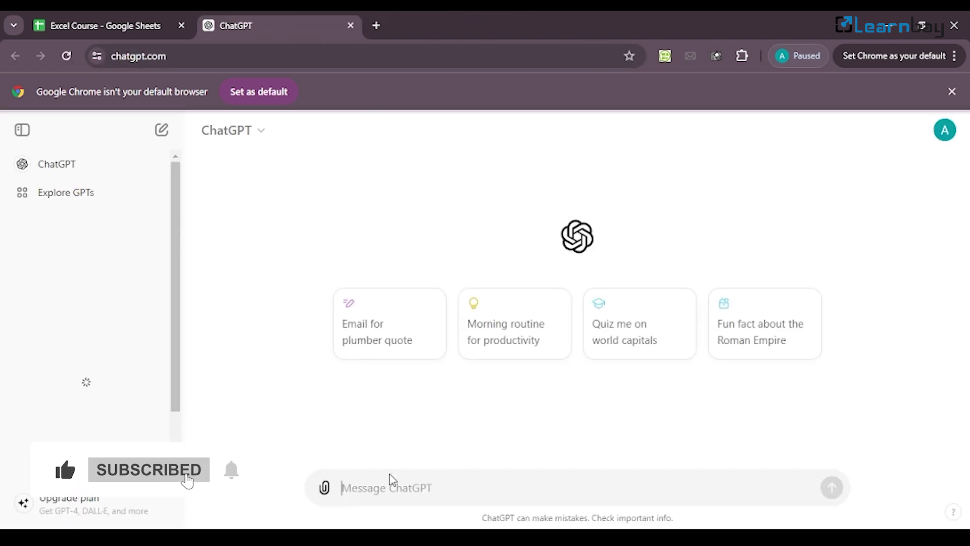
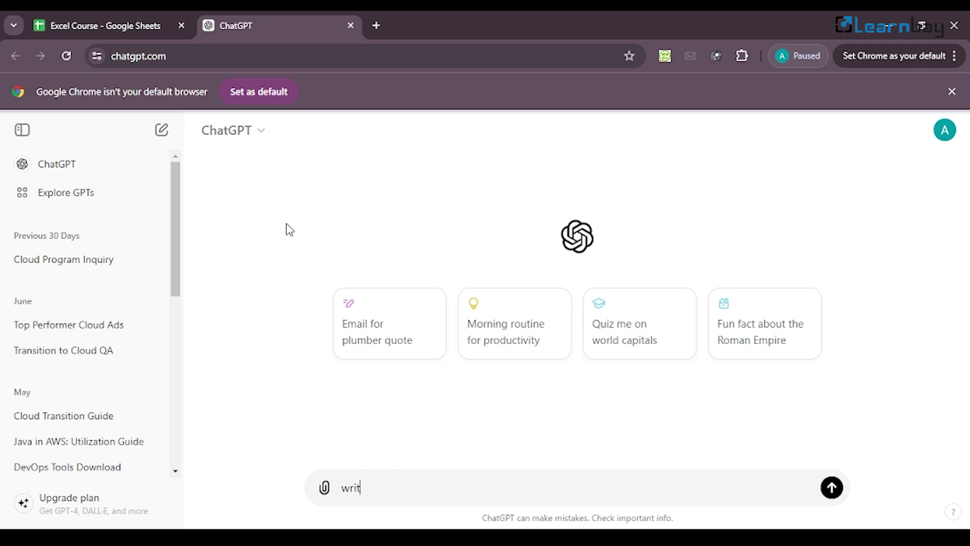
Ask ChatGPT to "write a function for sheets that will give me the sum of my quantities" and read its reply
{"action": "type", "text": "tion for sheets "}
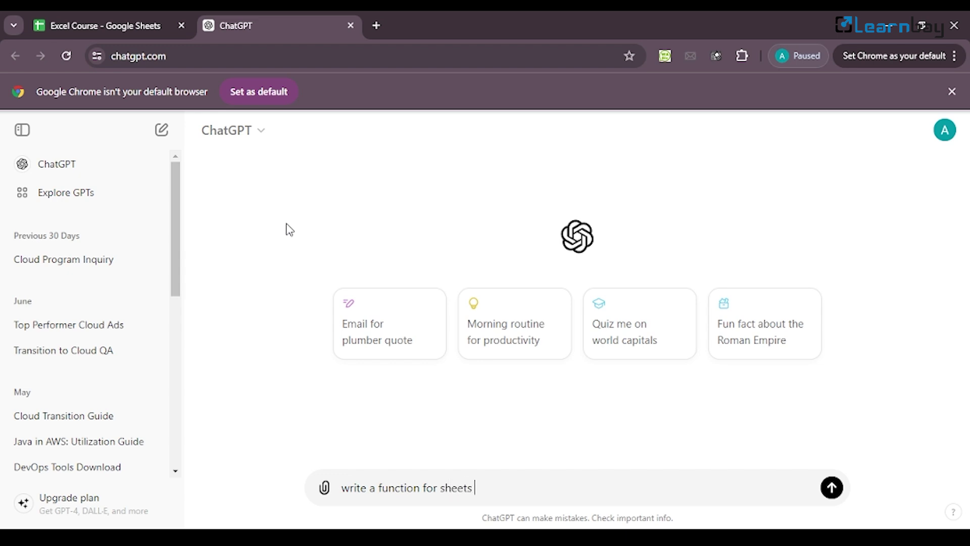
{"action": "type", "text": "that will give me the sum of my quantities"}
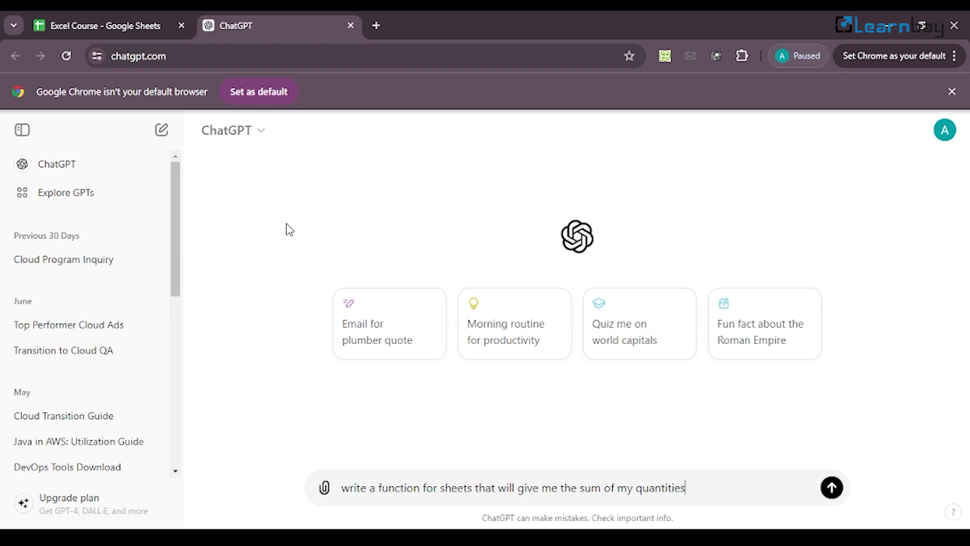
{"action": "key", "text": "Return"}
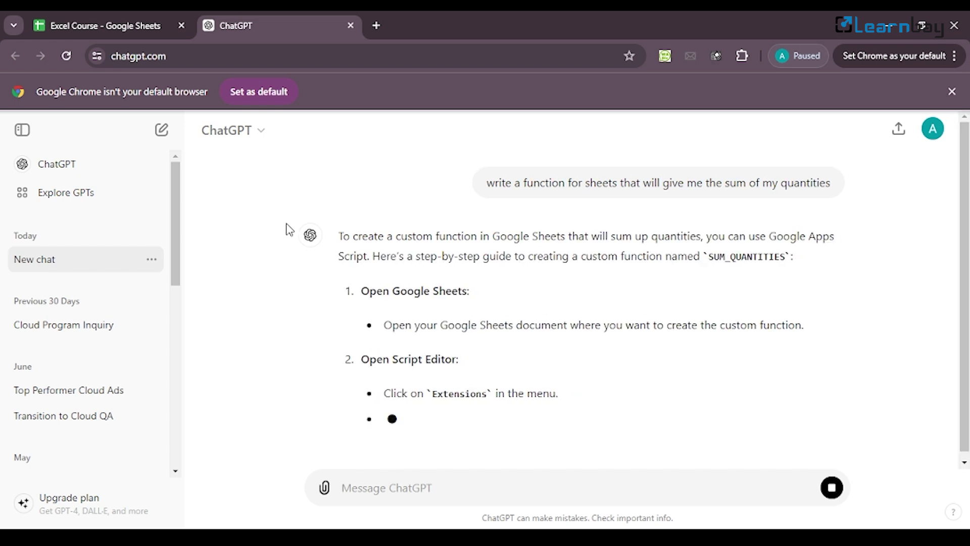
{"action": "scroll", "coordinate": [289, 229], "scroll_direction": "down", "scroll_amount": 1}
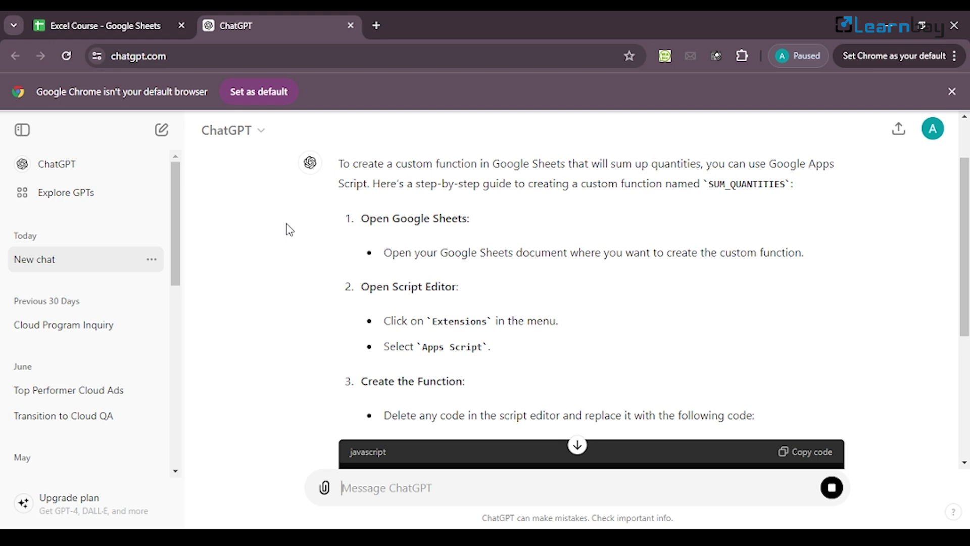
Read the rest of ChatGPT's reply through to how the SUM_QUANTITIES function and its A1:A10 range are used in Sheets
{"action": "scroll", "coordinate": [289, 229], "scroll_direction": "down", "scroll_amount": 4}
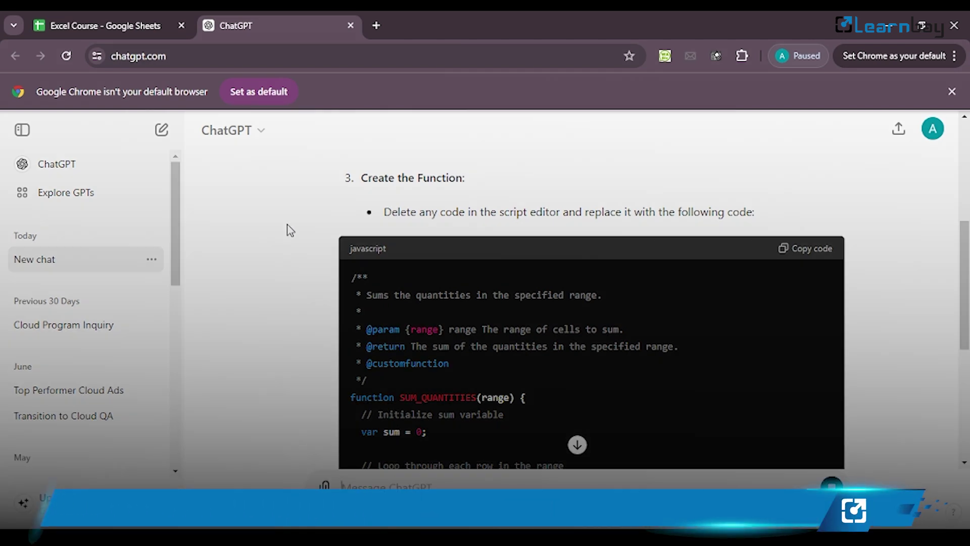
{"action": "scroll", "coordinate": [289, 230], "scroll_direction": "down", "scroll_amount": 2}
{"action": "scroll", "coordinate": [289, 230], "scroll_direction": "down", "scroll_amount": 5}
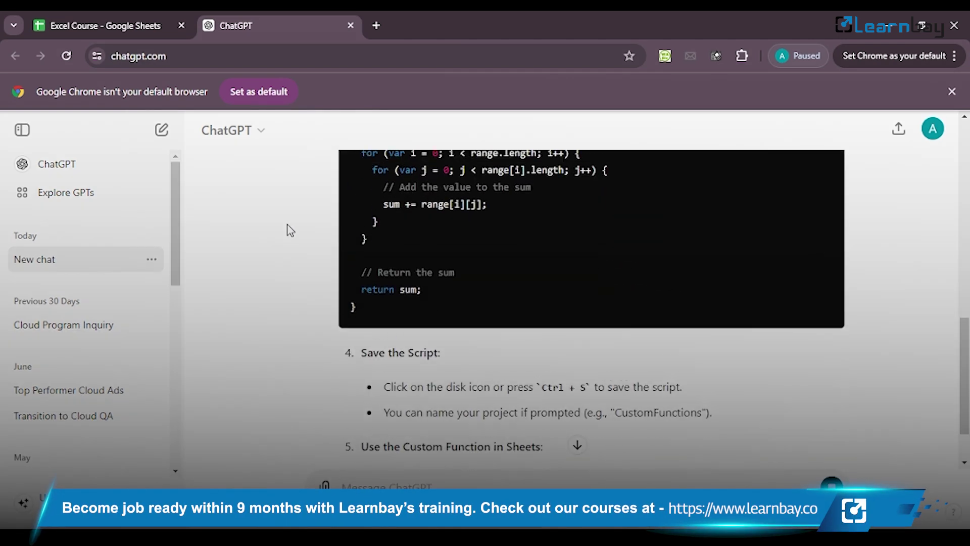
{"action": "scroll", "coordinate": [290, 230], "scroll_direction": "down", "scroll_amount": 1}
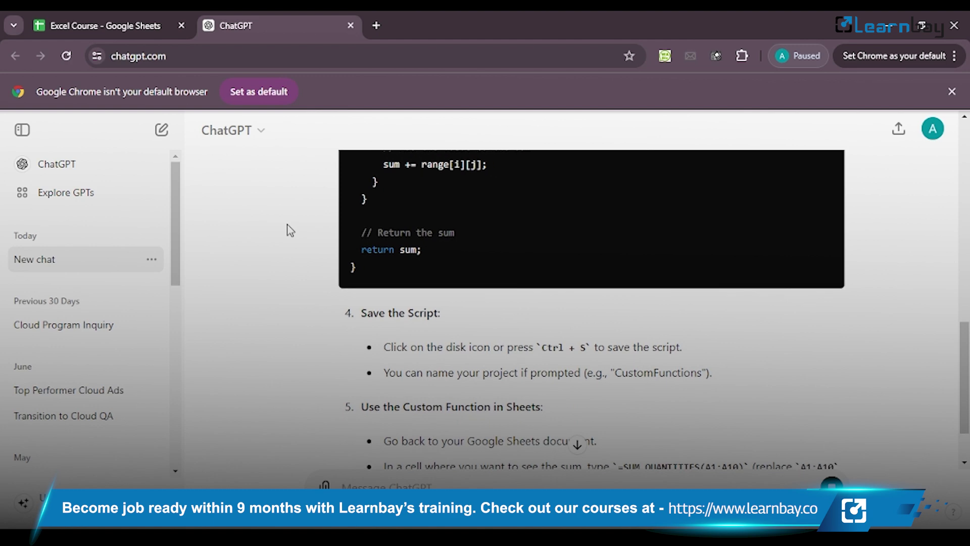
{"action": "scroll", "coordinate": [226, 154], "scroll_direction": "down", "scroll_amount": 2}
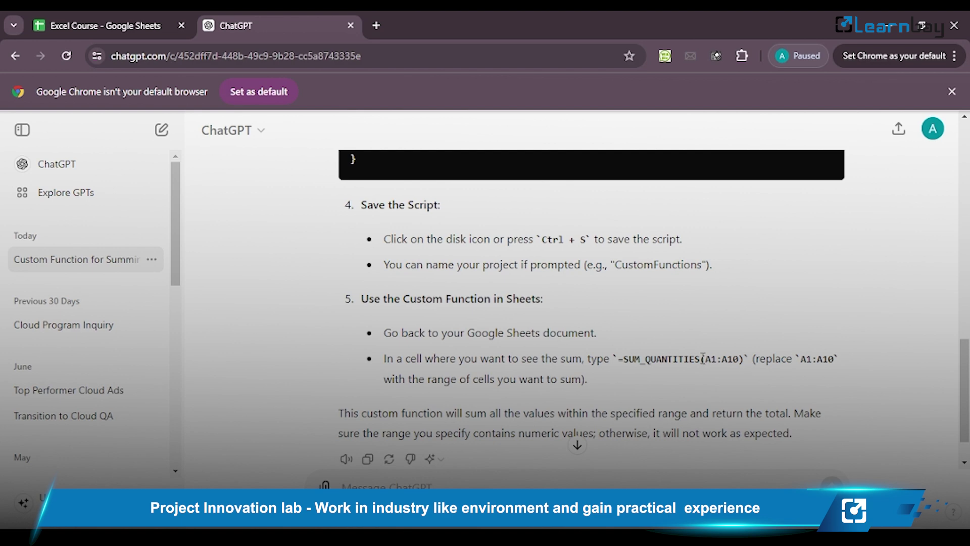
{"action": "left_click_drag", "start_coordinate": [703, 359], "coordinate": [744, 360]}
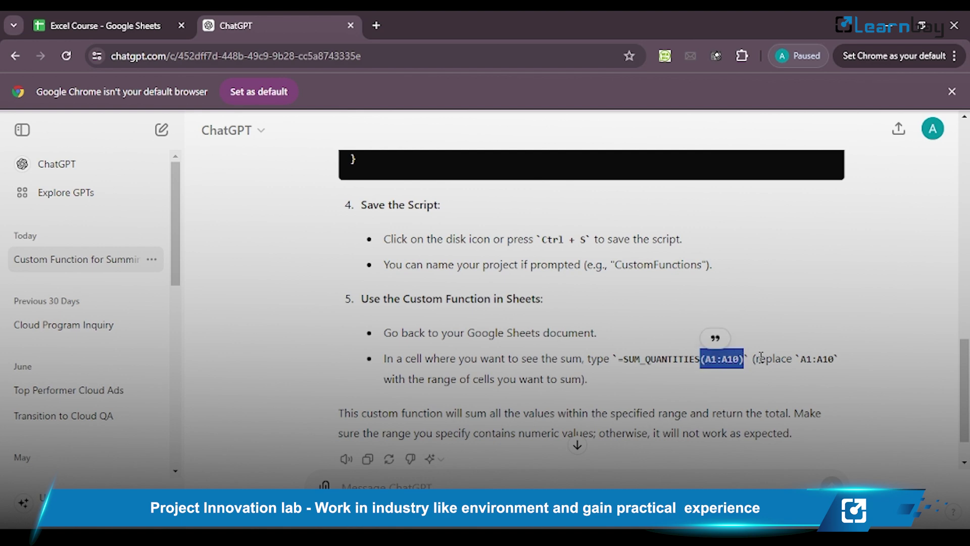
{"action": "left_click_drag", "start_coordinate": [756, 358], "coordinate": [758, 373]}
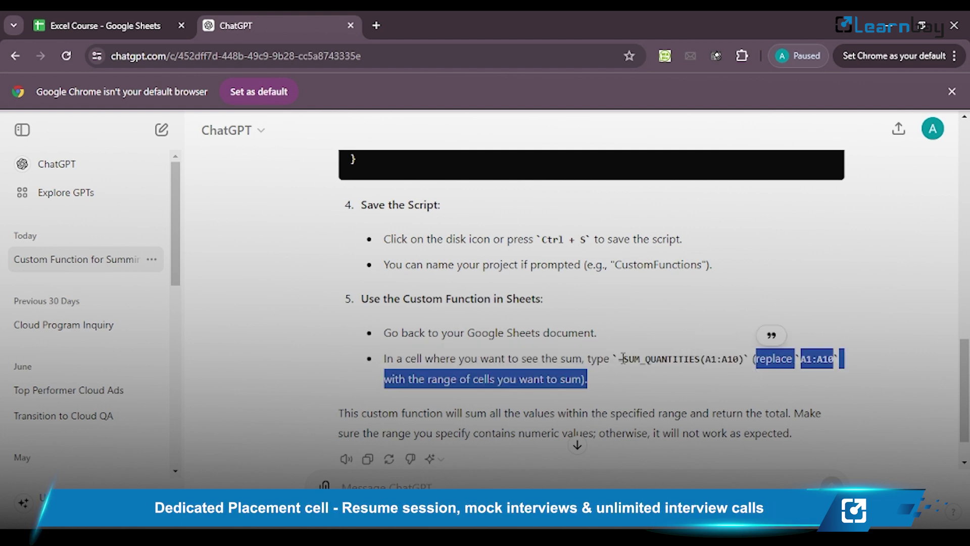
{"action": "double_click", "coordinate": [664, 358]}
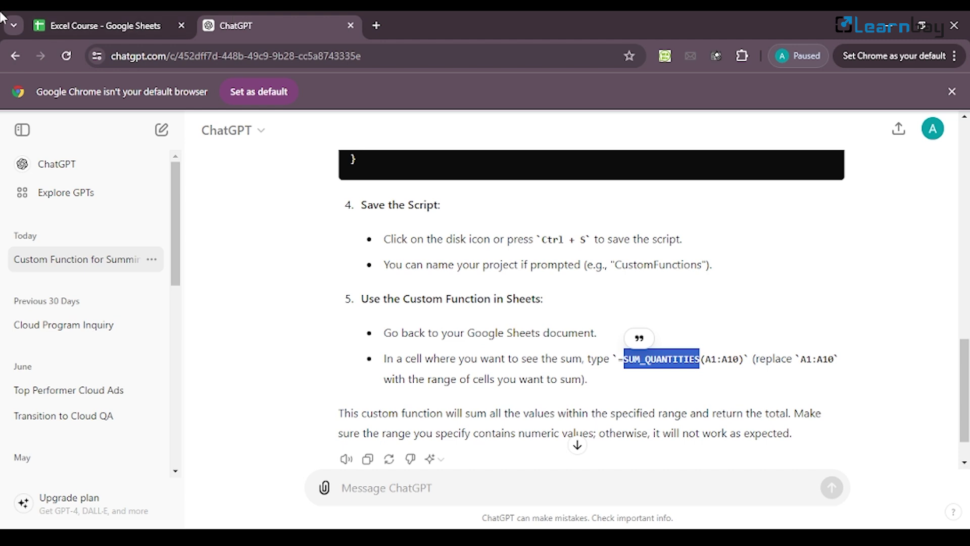
Copy the formula =SUM_QUANTITIES(A1:A10) from ChatGPT's reply and paste it into the Total cell D9 of the spreadsheet
{"action": "left_click", "coordinate": [75, 14]}
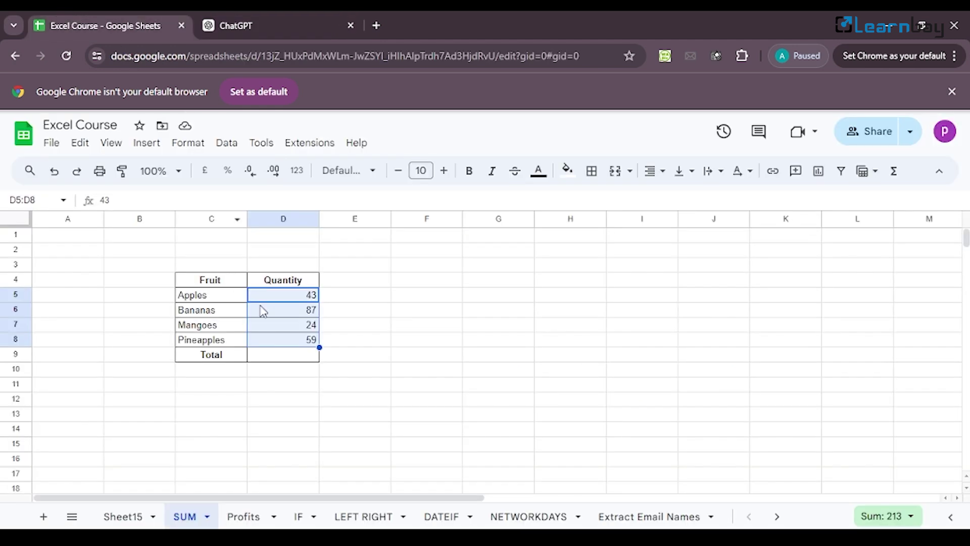
{"action": "left_click", "coordinate": [286, 283]}
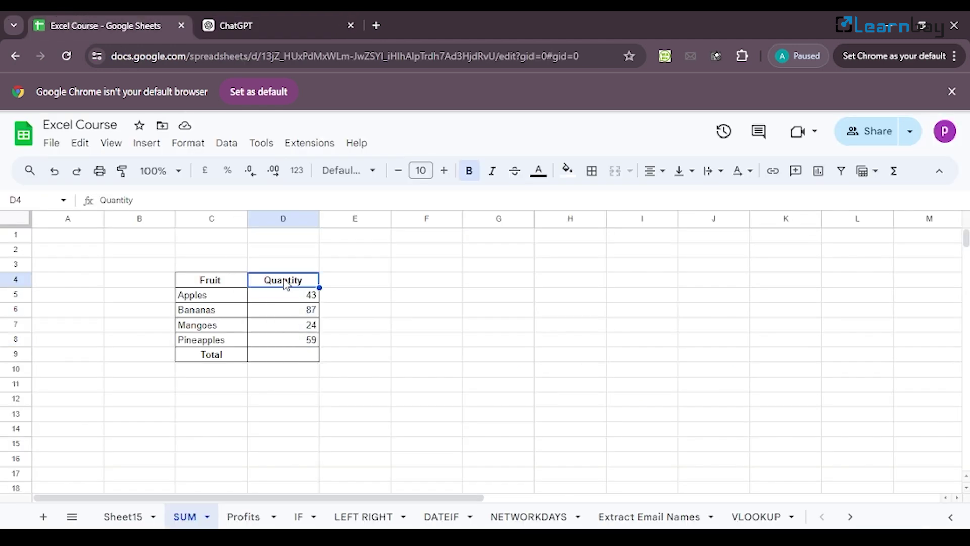
{"action": "left_click", "coordinate": [285, 19]}
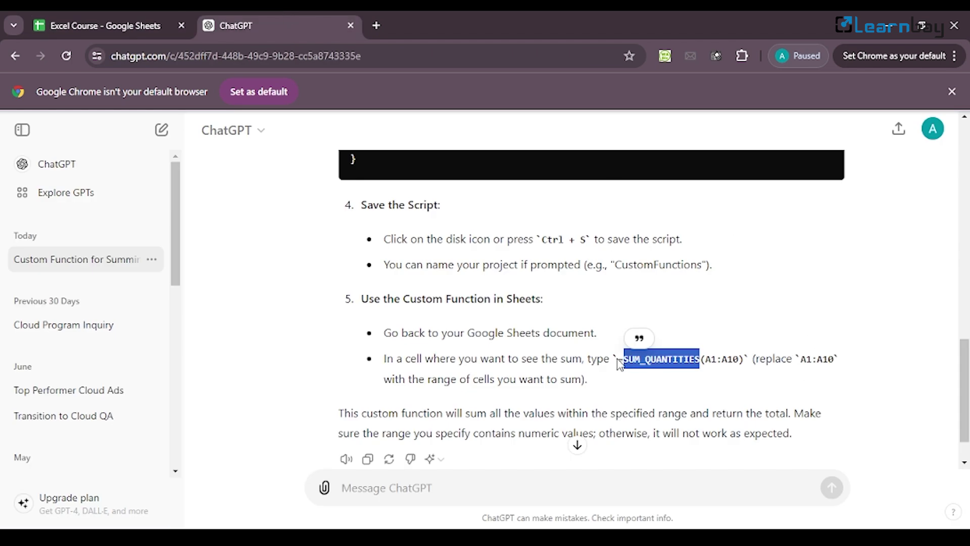
{"action": "left_click_drag", "start_coordinate": [620, 359], "coordinate": [749, 360]}
{"action": "key", "text": "ctrl+c"}
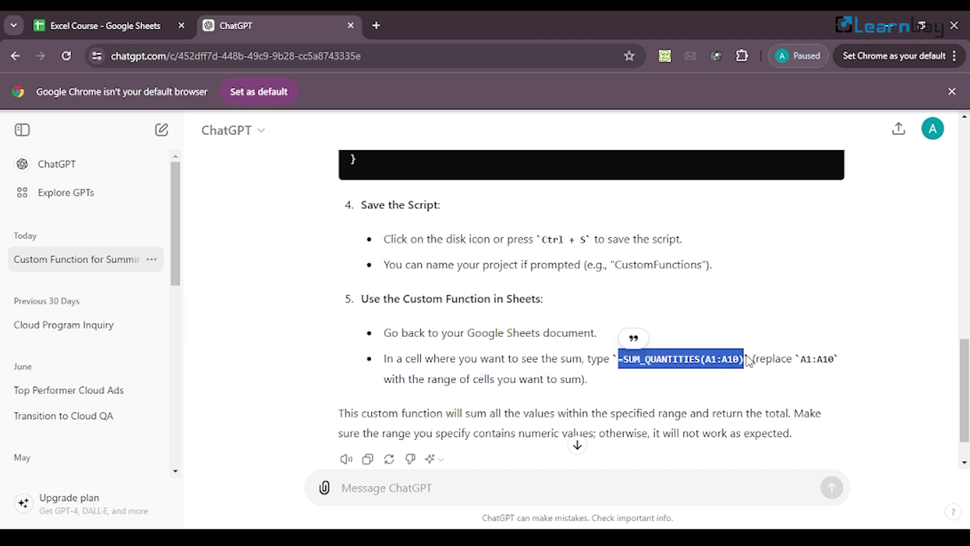
{"action": "left_click", "coordinate": [109, 18]}
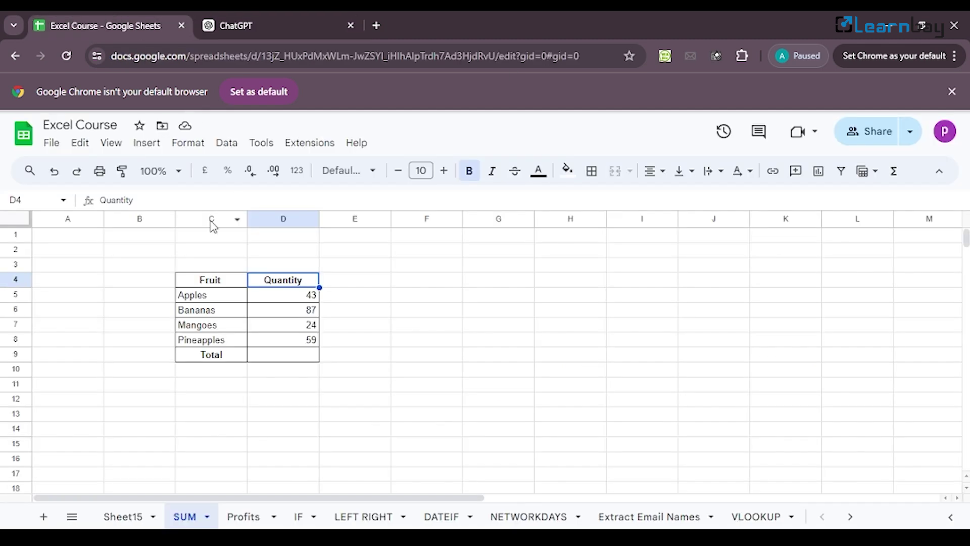
{"action": "left_click", "coordinate": [291, 357]}
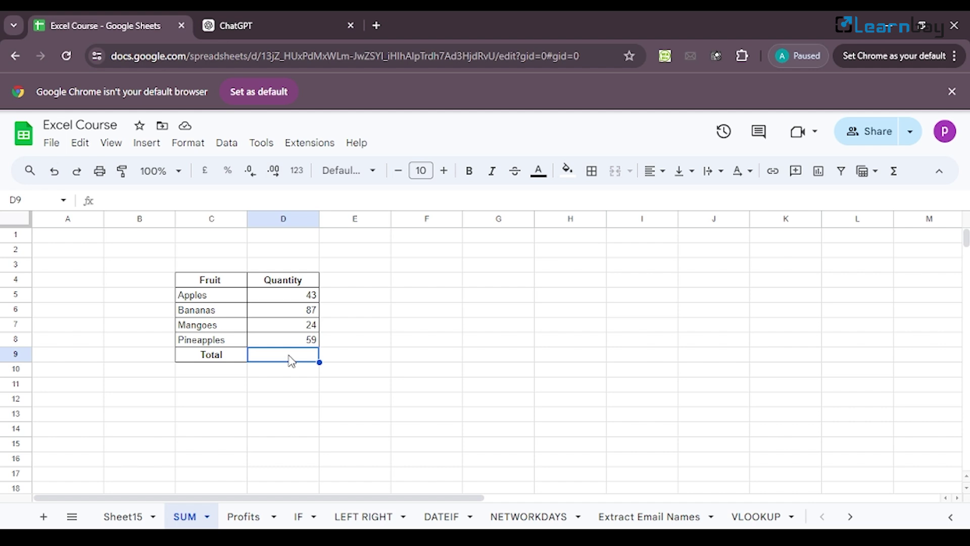
{"action": "key", "text": "ctrl+v"}
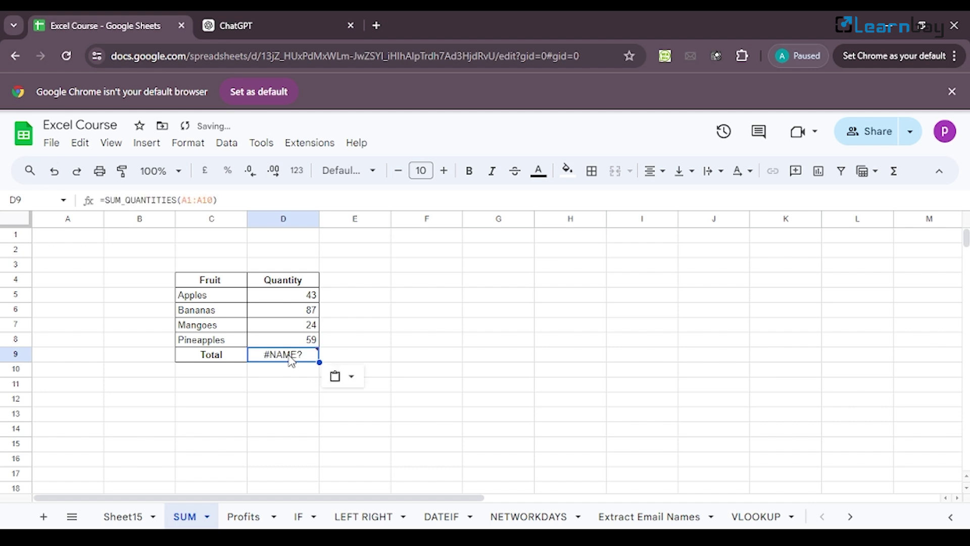
Inspect the pasted formula in D9 and highlight its A1:A10 range
{"action": "double_click", "coordinate": [291, 357]}
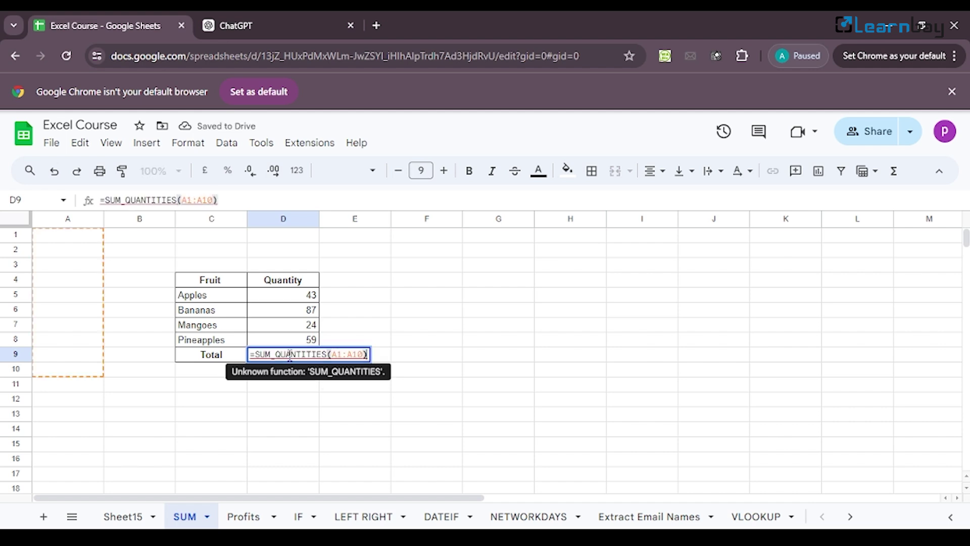
{"action": "key", "text": "Return"}
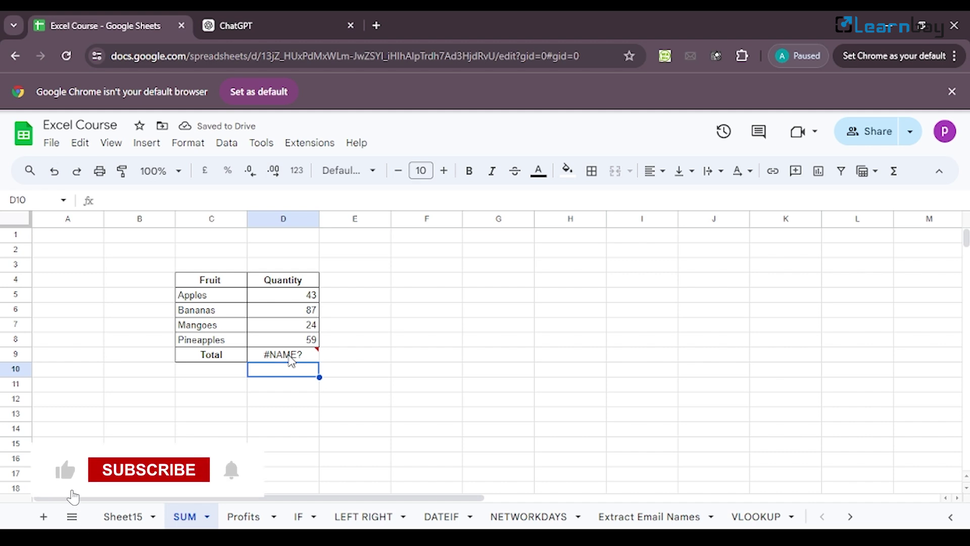
{"action": "left_click", "coordinate": [294, 349]}
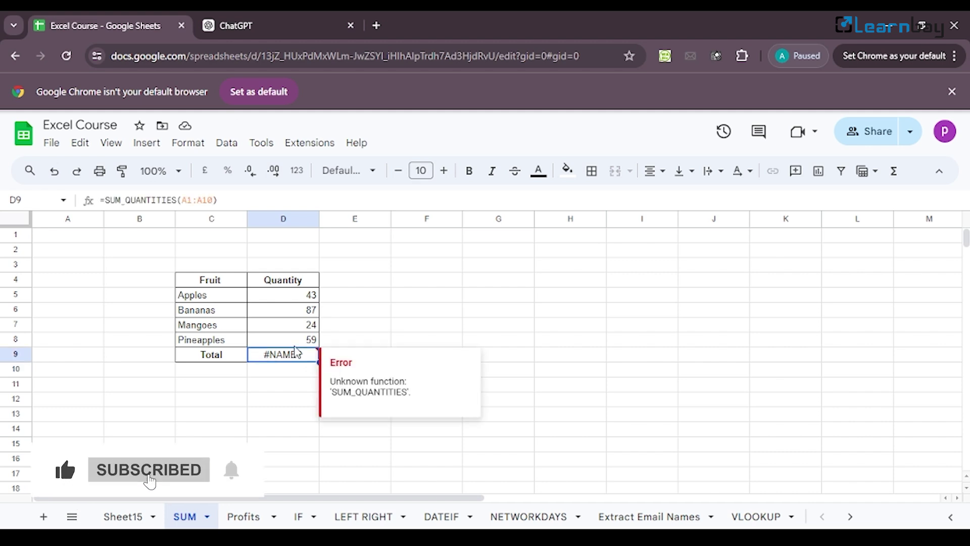
{"action": "left_click", "coordinate": [216, 201]}
{"action": "left_click_drag", "start_coordinate": [216, 201], "coordinate": [182, 200]}
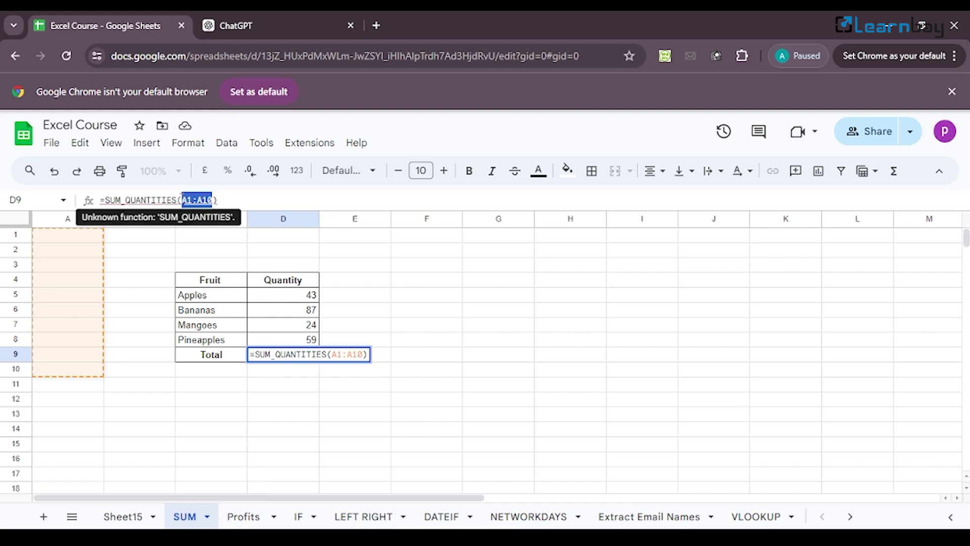
Check the cell references of the Quantity values, from Apples in D5 to Pineapples in D8
{"action": "left_click", "coordinate": [284, 300]}
{"action": "left_click_drag", "start_coordinate": [287, 305], "coordinate": [284, 341]}
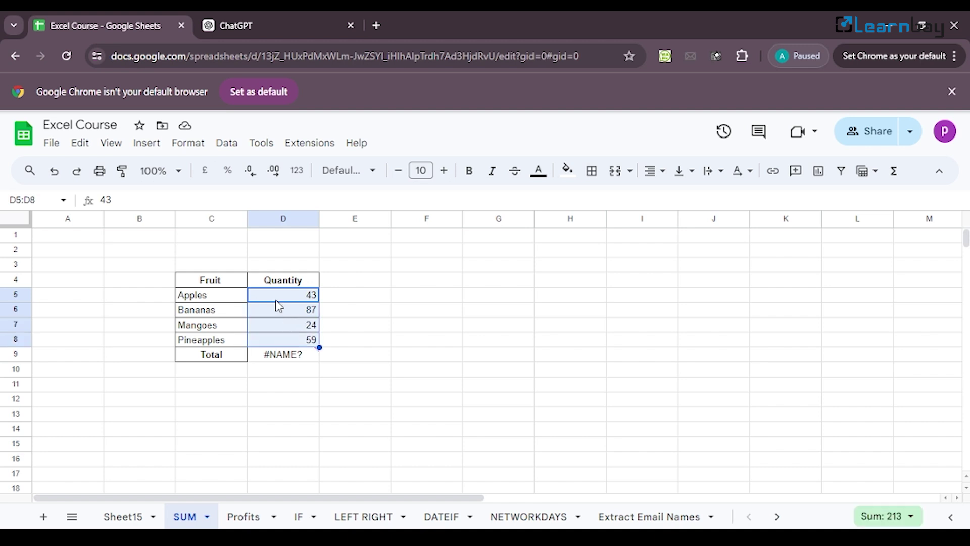
{"action": "left_click", "coordinate": [294, 340]}
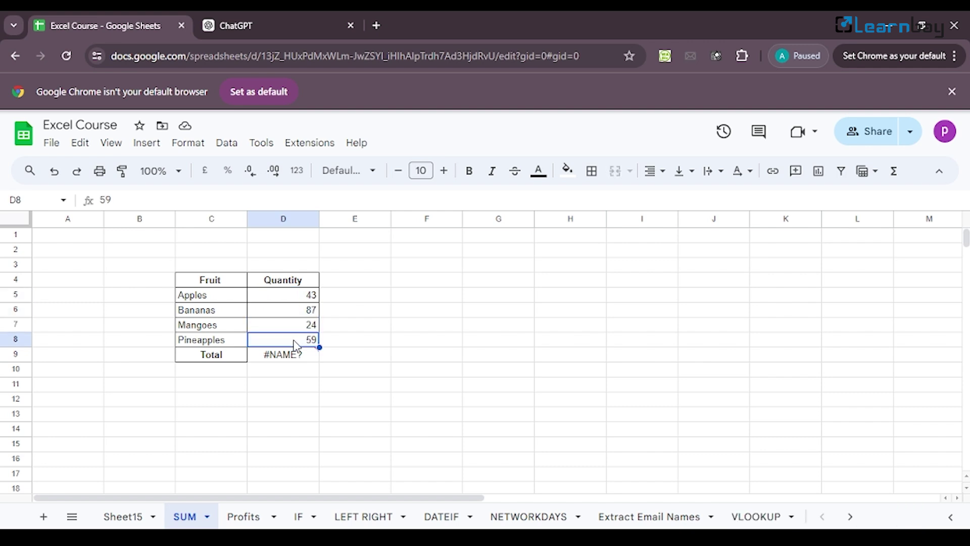
{"action": "left_click", "coordinate": [278, 302]}
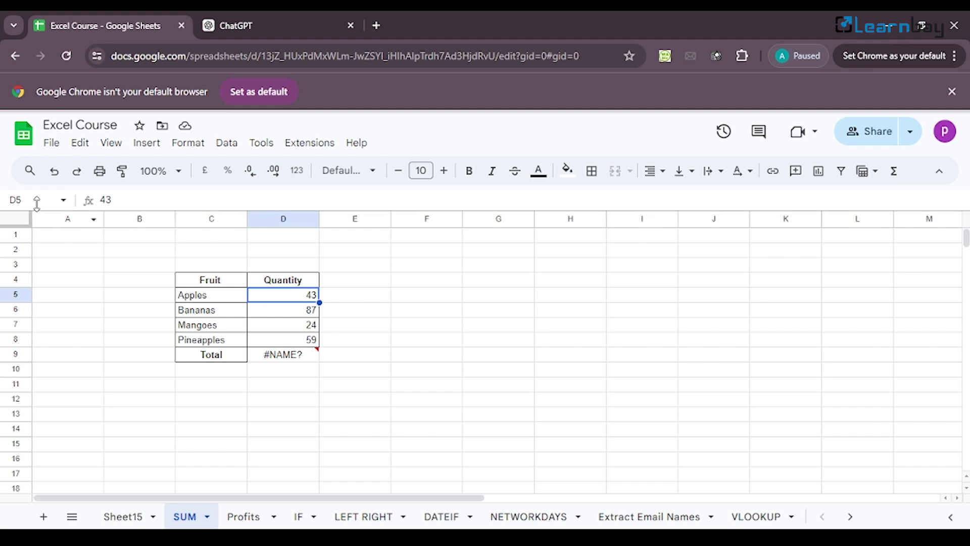
{"action": "left_click", "coordinate": [7, 200]}
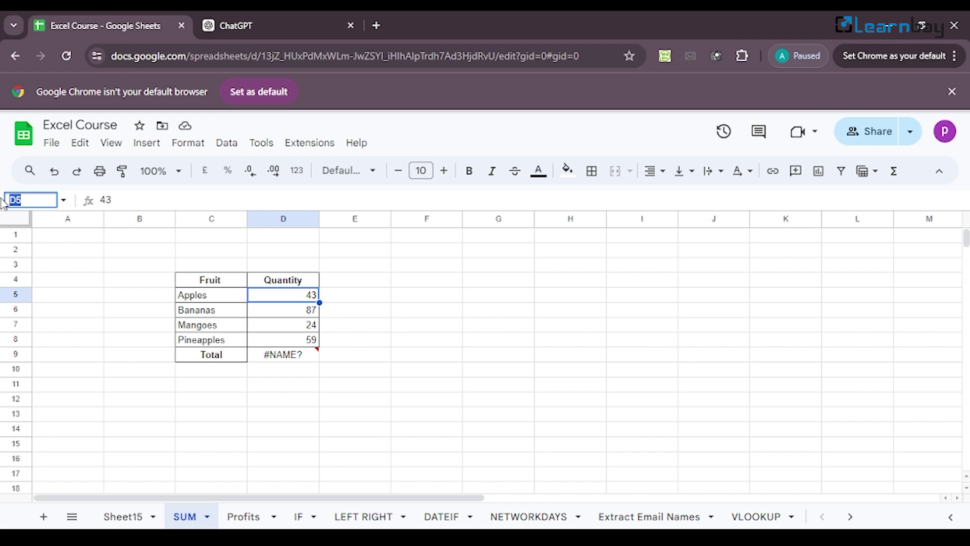
Replace the range in the Total cell's formula with D5:D8, making it =SUM_QUANTITIES(D5:D8)
{"action": "left_click", "coordinate": [266, 355]}
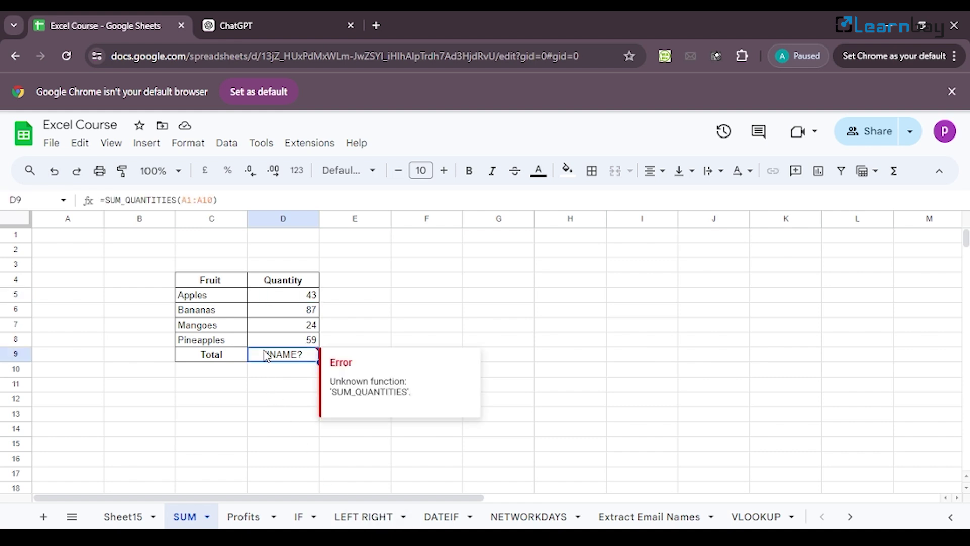
{"action": "left_click", "coordinate": [222, 201]}
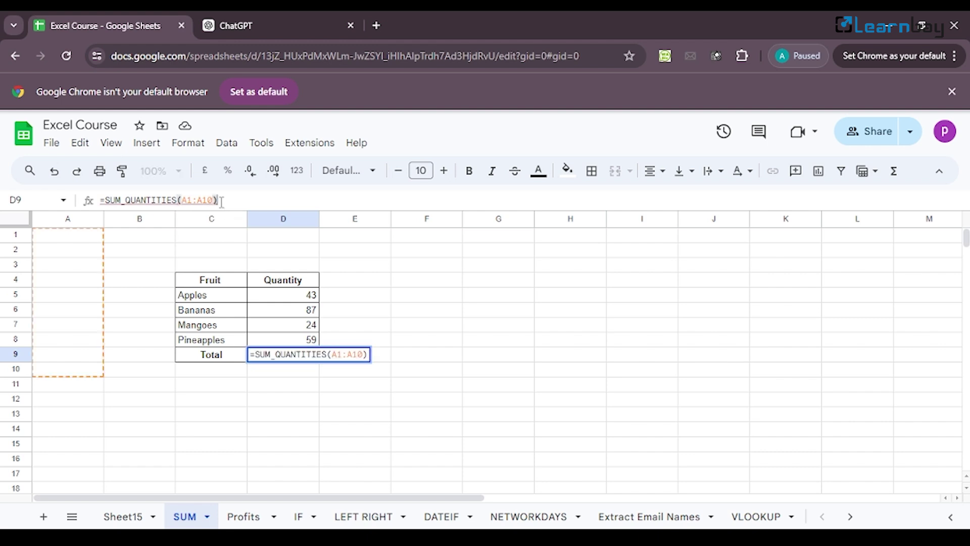
{"action": "key", "text": "BackSpace"}
{"action": "key", "text": "BackSpace"}
{"action": "key", "text": "BackSpace"}
{"action": "key", "text": "BackSpace"}
{"action": "key", "text": "BackSpace"}
{"action": "key", "text": "BackSpace"}
{"action": "key", "text": "BackSpace"}
{"action": "key", "text": "BackSpace"}
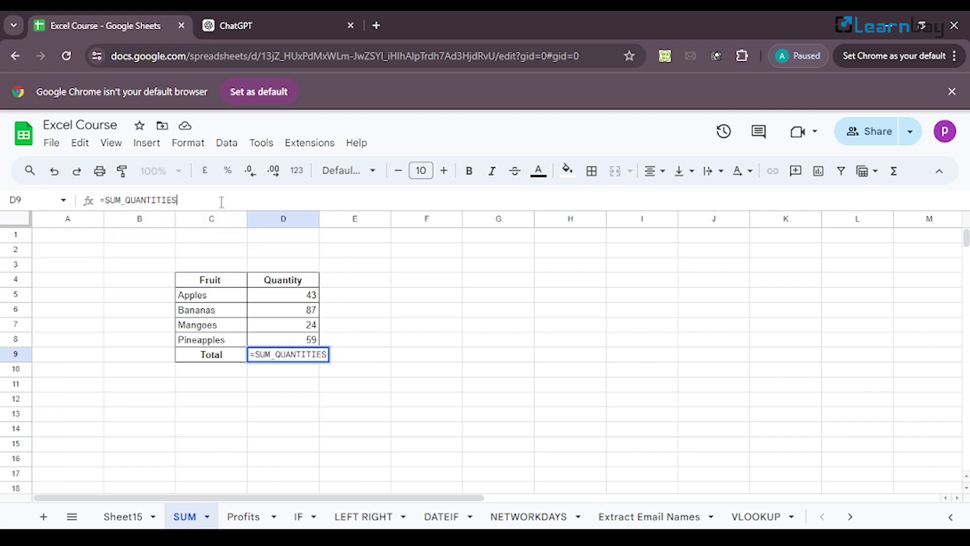
{"action": "type", "text": ")"}
{"action": "key", "text": "BackSpace"}
{"action": "type", "text": "(D5"}
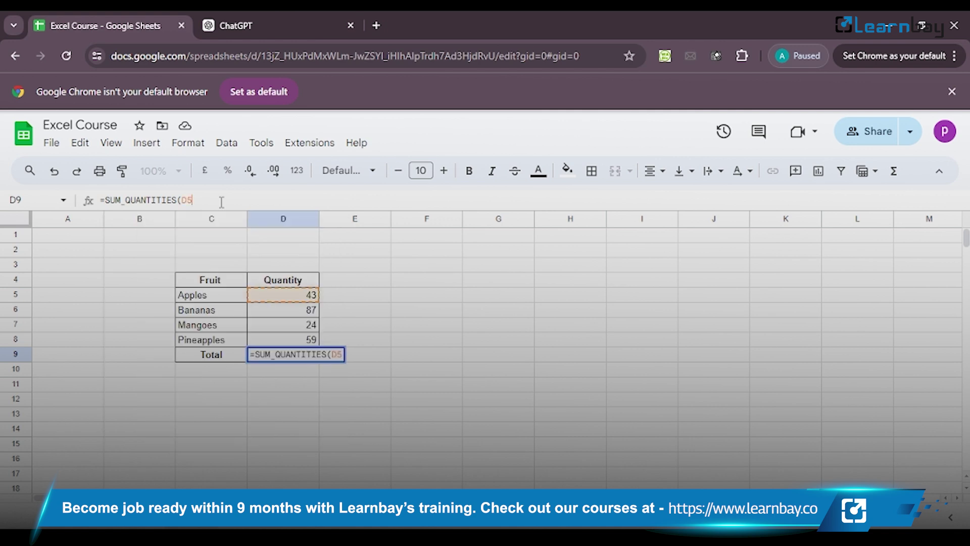
{"action": "type", "text": ":D8)"}
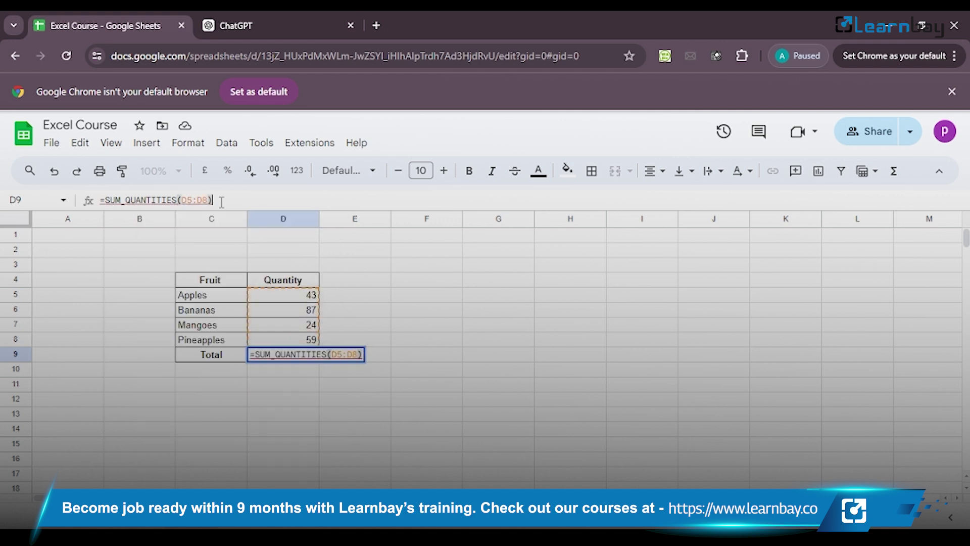
{"action": "key", "text": "Return"}
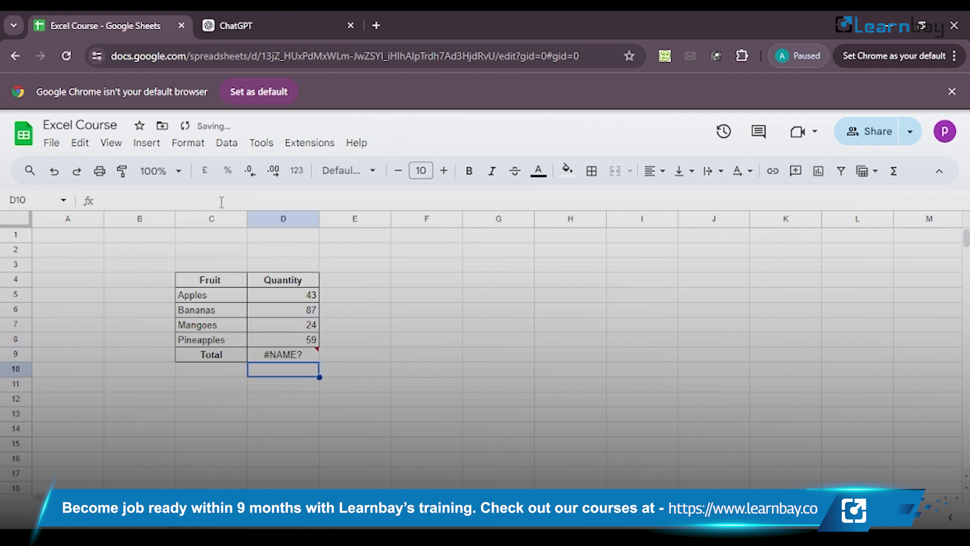
Remove _QUANTITIES from the function name in D9 so the formula is =SUM(D5:D8), and check the cell
{"action": "left_click", "coordinate": [300, 354]}
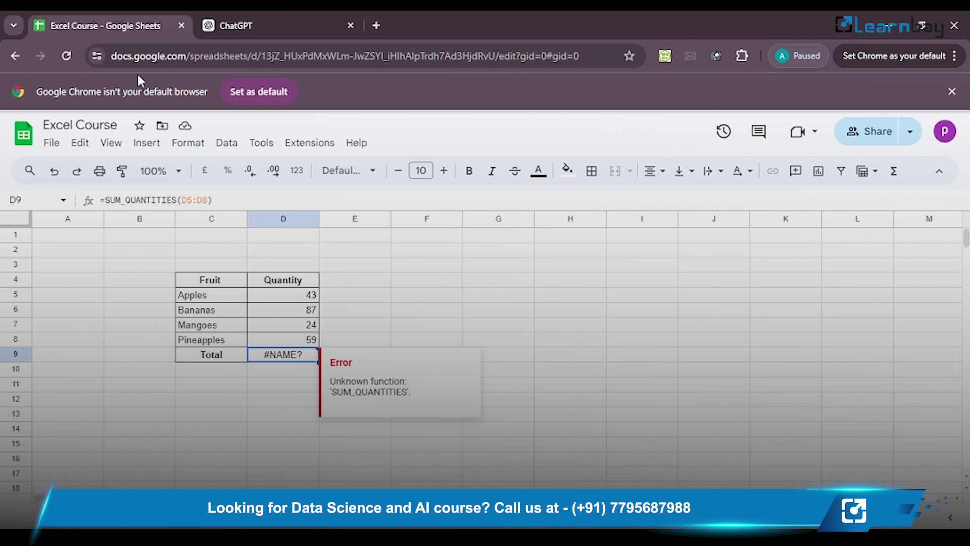
{"action": "left_click", "coordinate": [178, 200]}
{"action": "left_click_drag", "start_coordinate": [179, 200], "coordinate": [121, 202]}
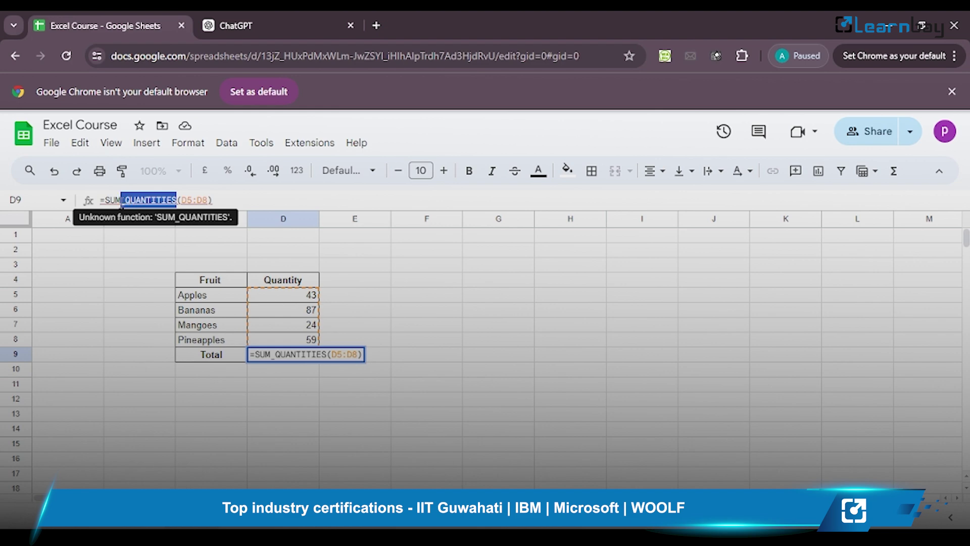
{"action": "key", "text": "BackSpace"}
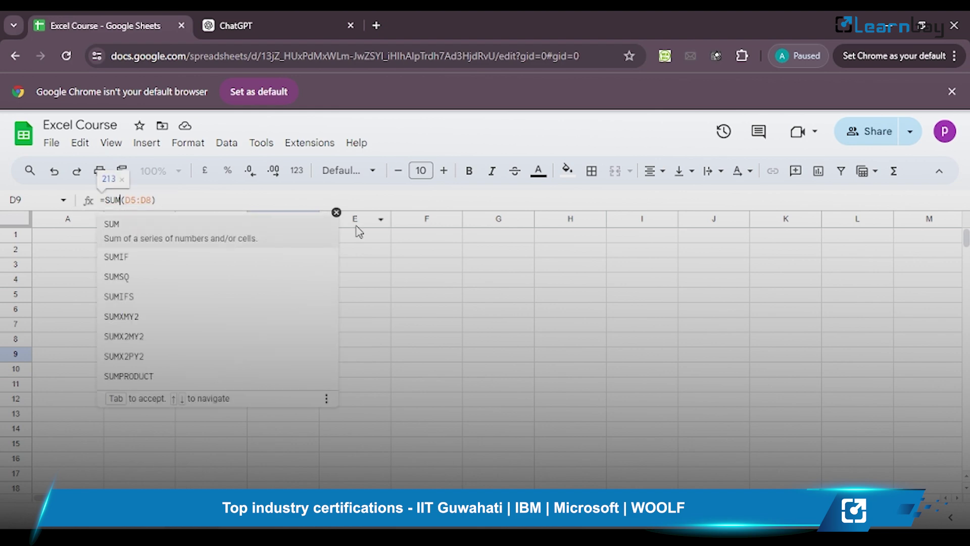
{"action": "left_click", "coordinate": [288, 238]}
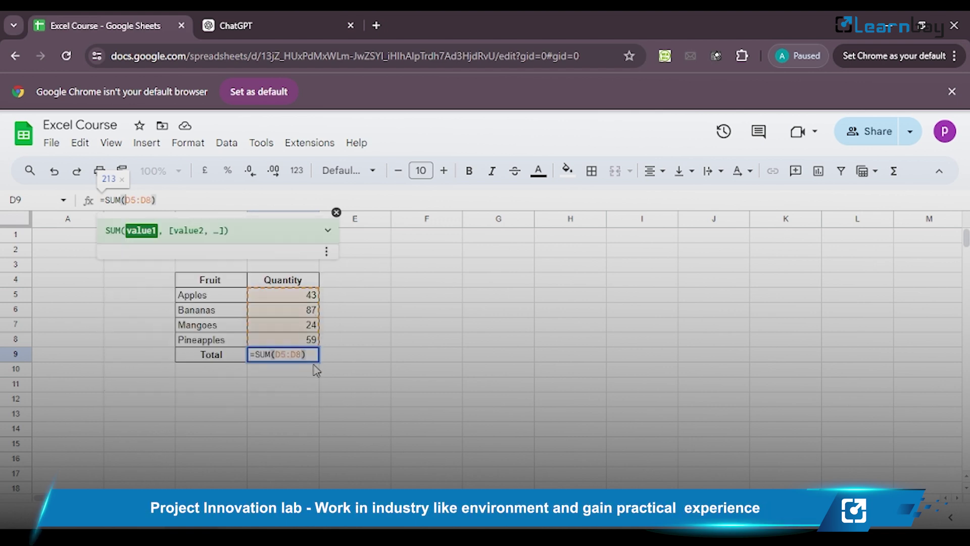
{"action": "key", "text": "Return"}
{"action": "left_click", "coordinate": [296, 358]}
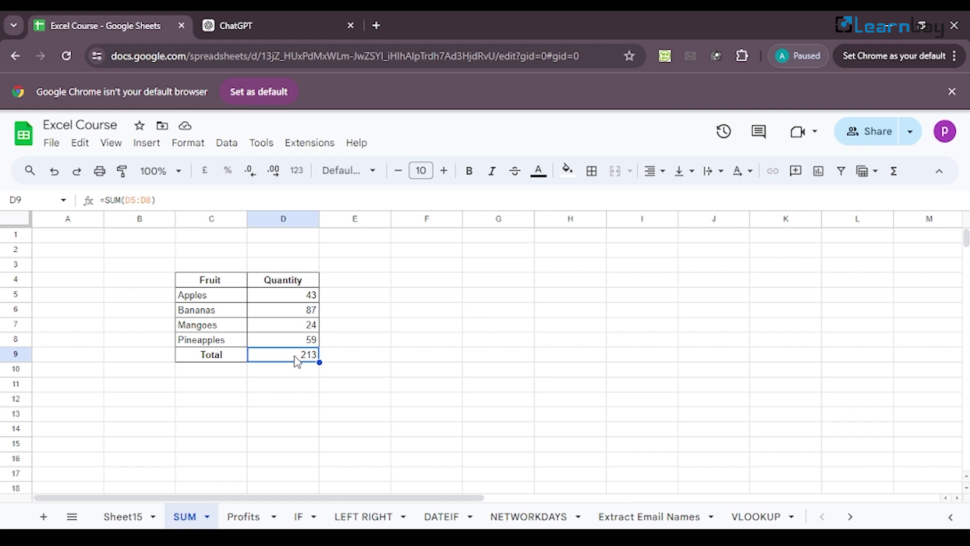
Switch to ChatGPT and send the prompt "write a formula to get the sum of numbers" in the existing conversation
{"action": "left_click", "coordinate": [303, 22]}
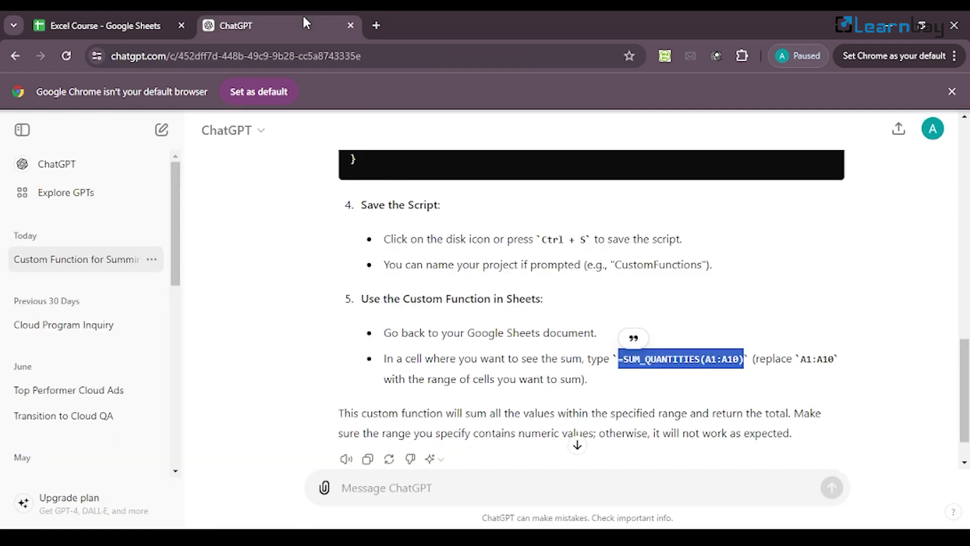
{"action": "scroll", "coordinate": [596, 317], "scroll_direction": "down", "scroll_amount": 1}
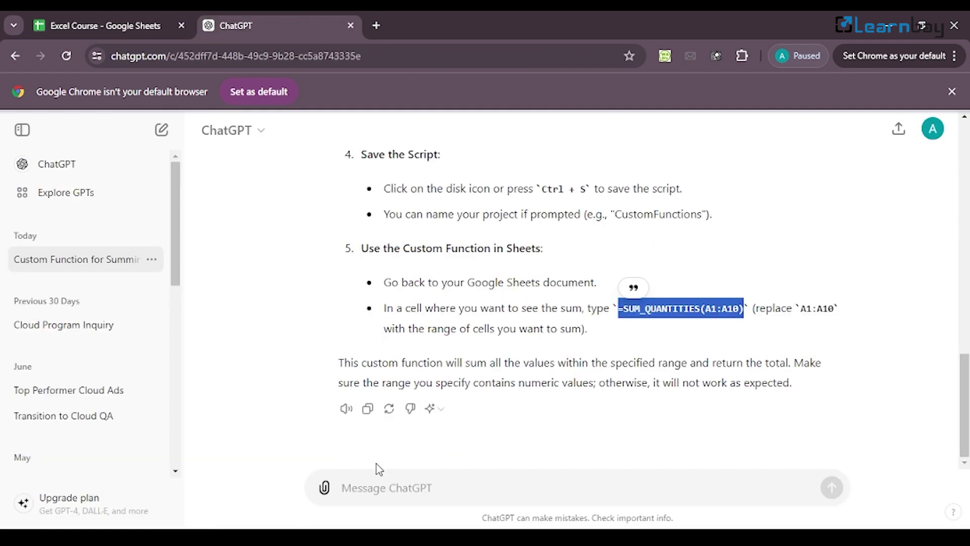
{"action": "left_click", "coordinate": [378, 486]}
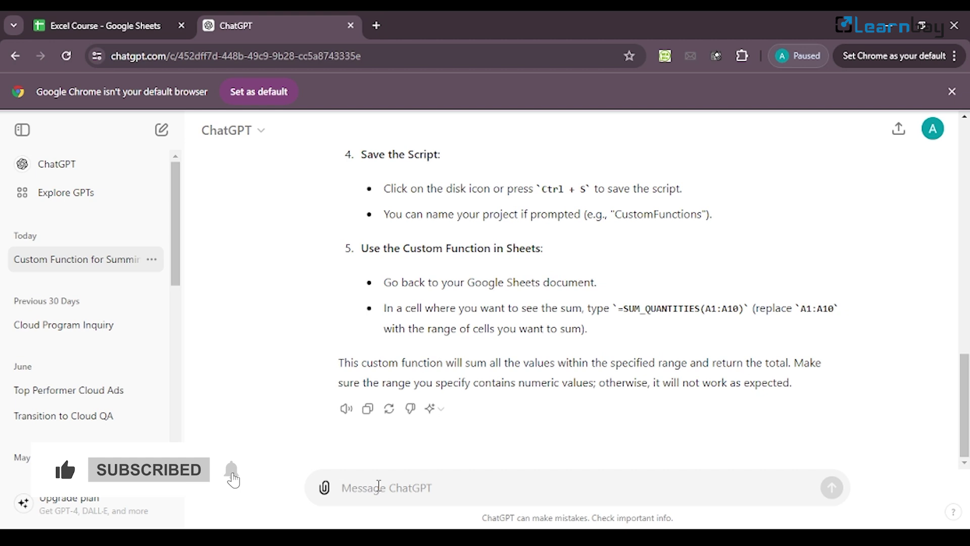
{"action": "type", "text": "wri"}
{"action": "type", "text": "t"}
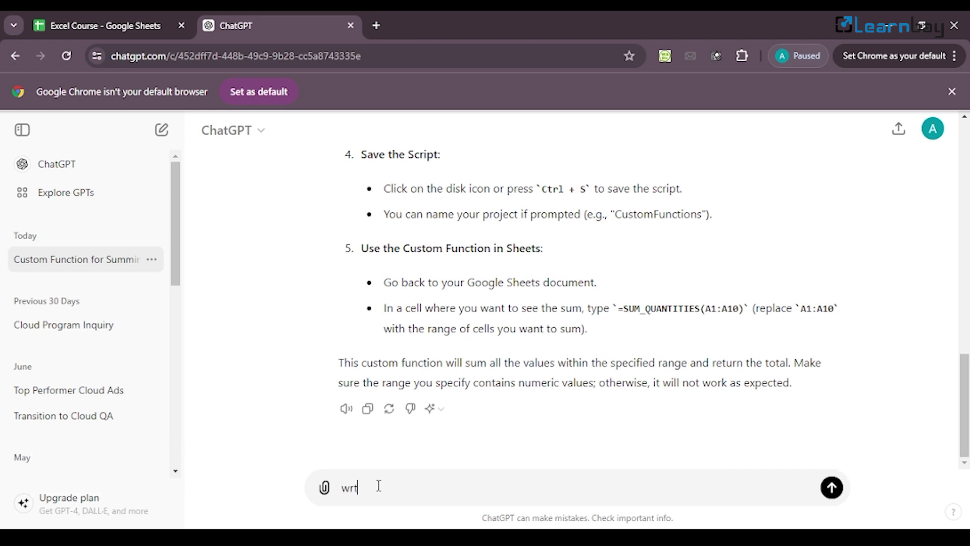
{"action": "type", "text": "e a function for"}
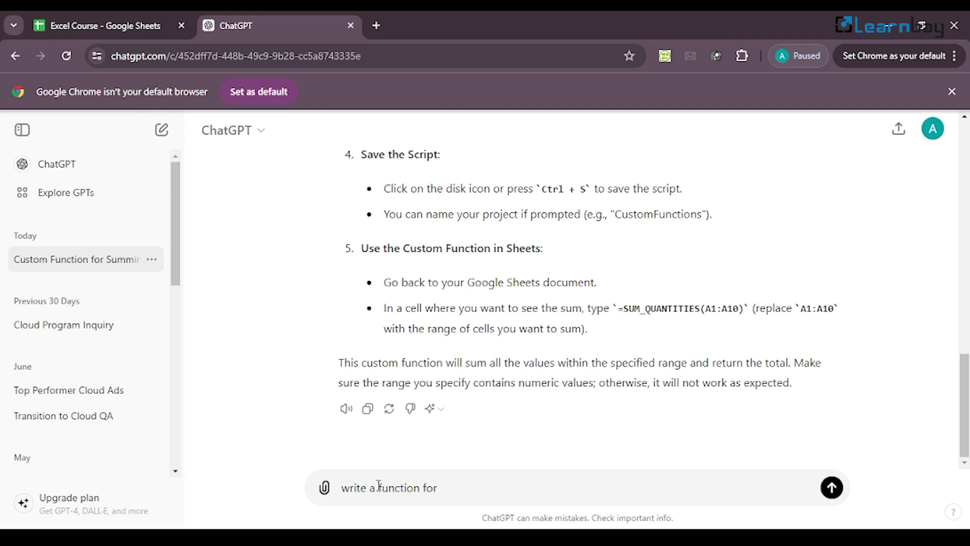
{"action": "key", "text": "BackSpace"}
{"action": "key", "text": "BackSpace"}
{"action": "key", "text": "BackSpace"}
{"action": "key", "text": "BackSpace"}
{"action": "key", "text": "BackSpace"}
{"action": "key", "text": "BackSpace"}
{"action": "key", "text": "BackSpace"}
{"action": "key", "text": "BackSpace"}
{"action": "key", "text": "BackSpace"}
{"action": "key", "text": "BackSpace"}
{"action": "type", "text": "formula to get the su"}
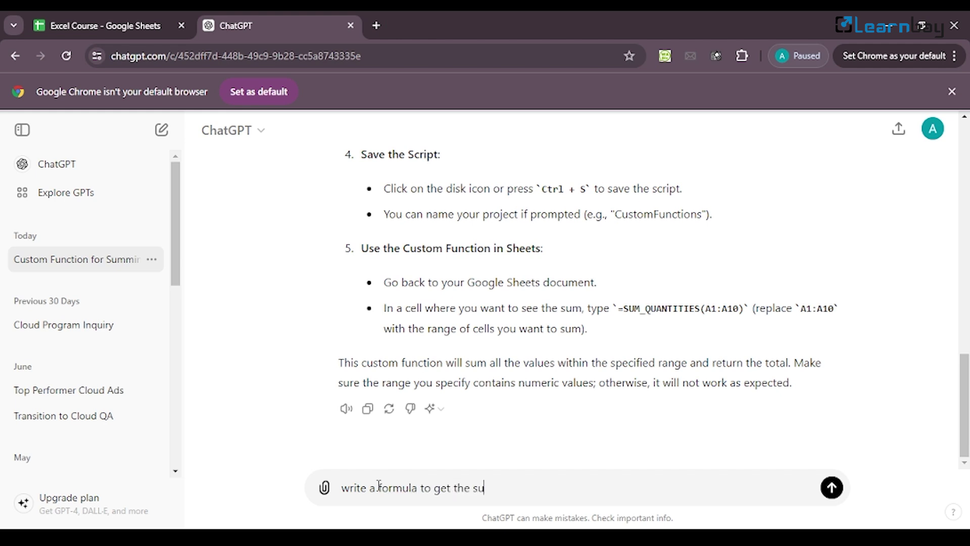
{"action": "type", "text": "m of numbers"}
{"action": "key", "text": "Return"}
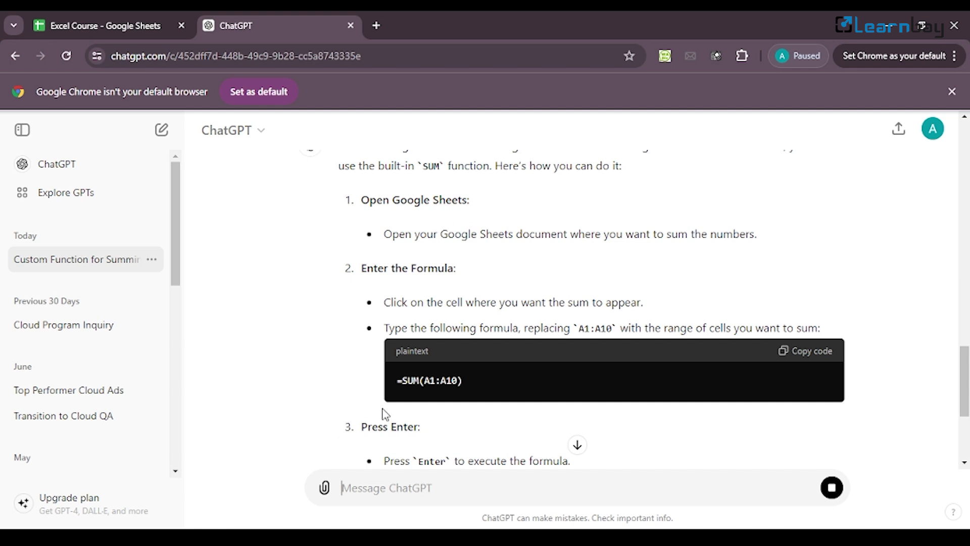
Examine the =SUM(A1:A10) formula in the reply and compare the wording of the function prompt with the formula prompt
{"action": "left_click_drag", "start_coordinate": [468, 386], "coordinate": [401, 378]}
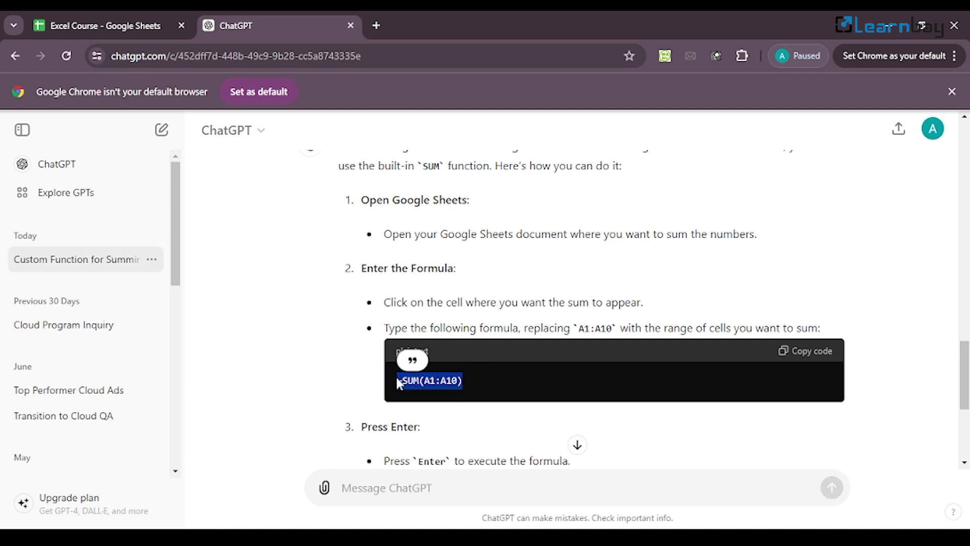
{"action": "left_click", "coordinate": [579, 399]}
{"action": "scroll", "coordinate": [578, 396], "scroll_direction": "up", "scroll_amount": 5}
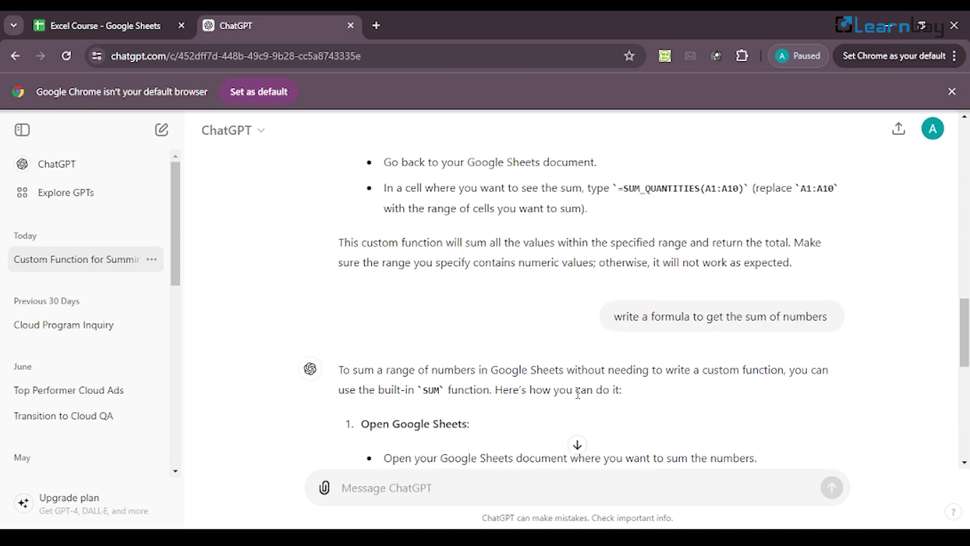
{"action": "scroll", "coordinate": [579, 394], "scroll_direction": "up", "scroll_amount": 2}
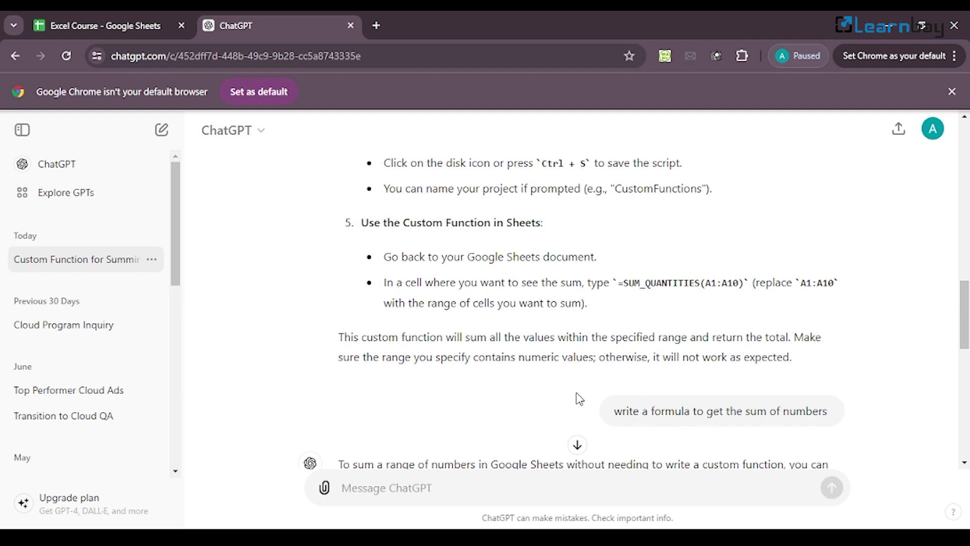
{"action": "scroll", "coordinate": [579, 399], "scroll_direction": "up", "scroll_amount": 10}
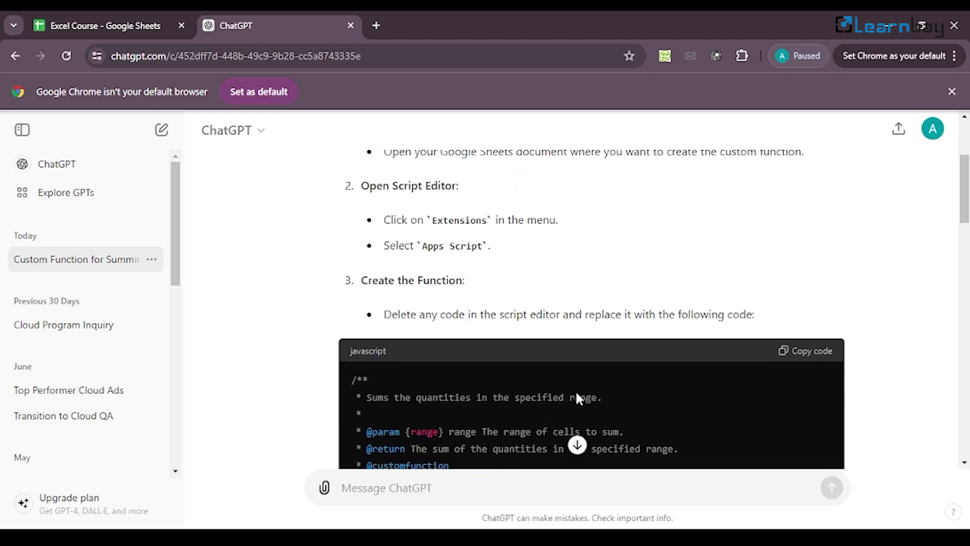
{"action": "scroll", "coordinate": [579, 396], "scroll_direction": "up", "scroll_amount": 5}
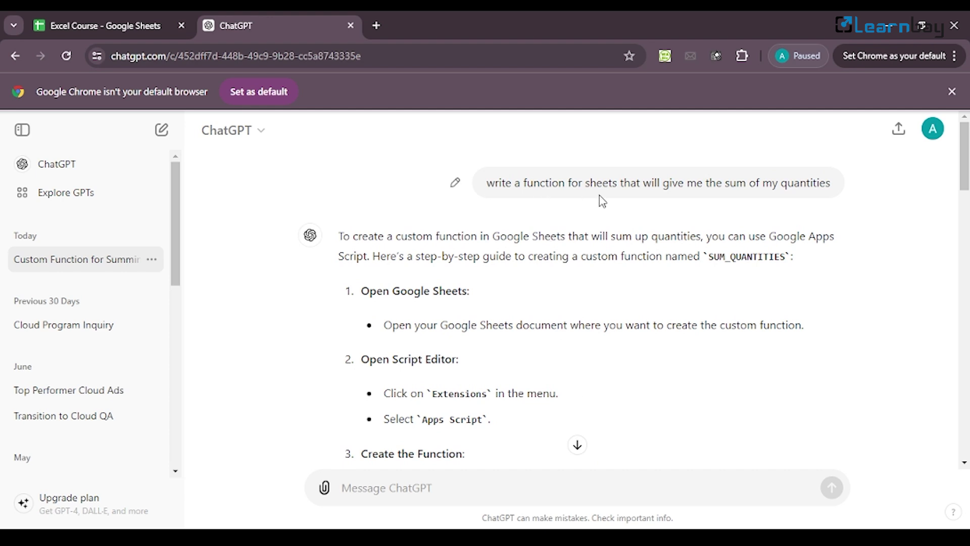
{"action": "scroll", "coordinate": [600, 199], "scroll_direction": "down", "scroll_amount": 15}
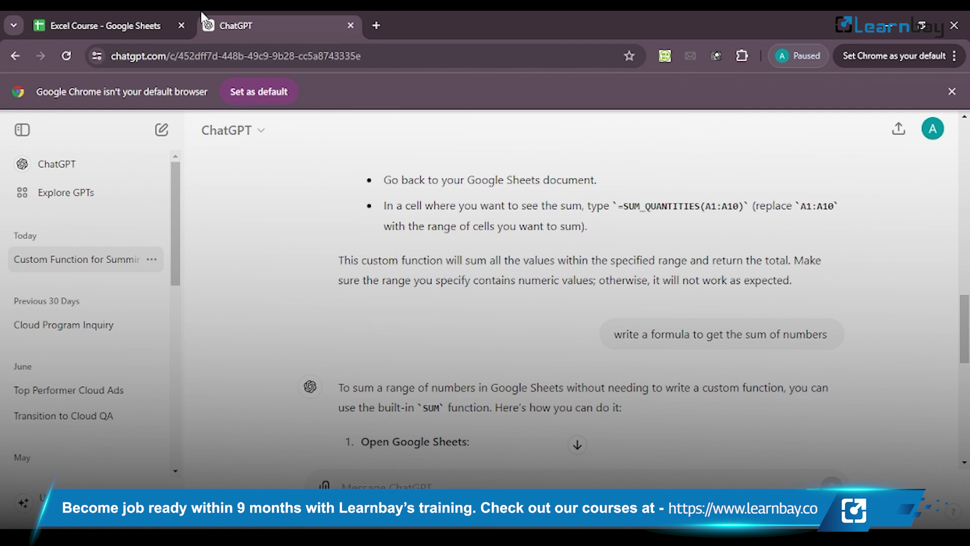
{"action": "left_click", "coordinate": [135, 15]}
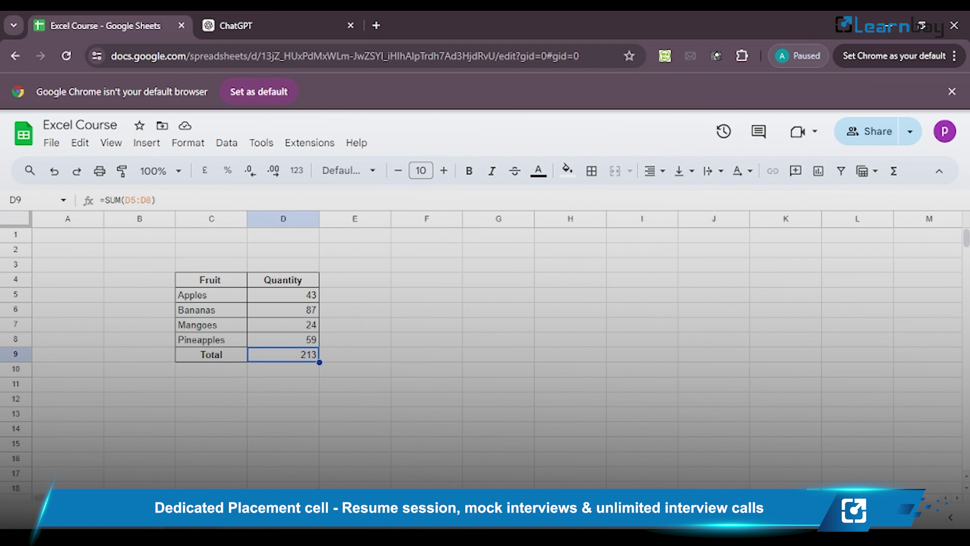
In a new ChatGPT conversation, say you are new to Google Sheets and request a sample dataset to practice the SUM function
{"action": "left_click", "coordinate": [307, 13]}
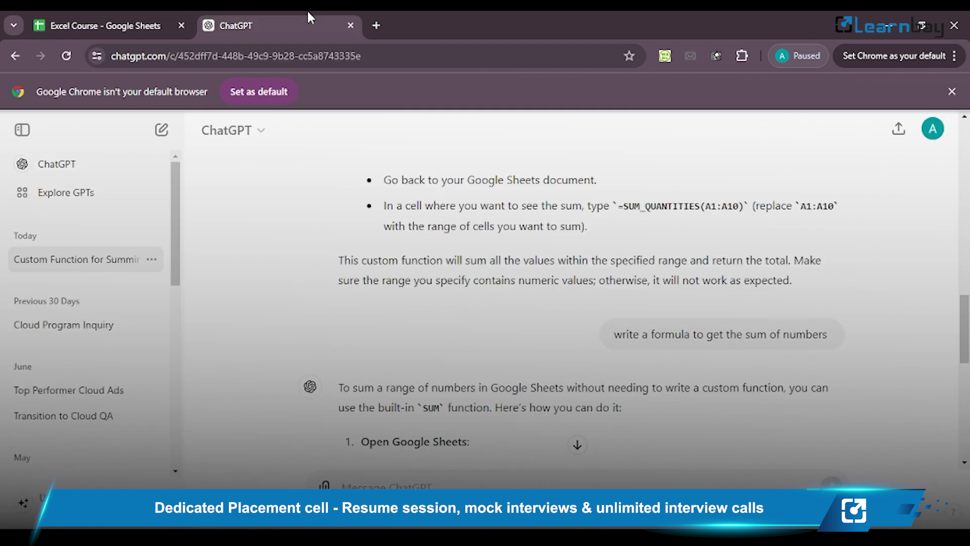
{"action": "left_click", "coordinate": [159, 131]}
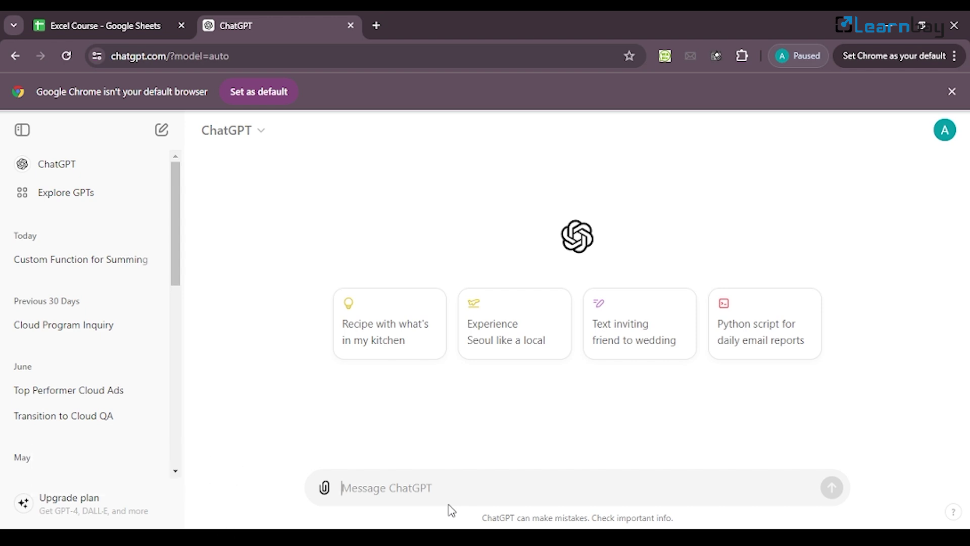
{"action": "type", "text": "Hi! I am new to using google sheets. I need samp"}
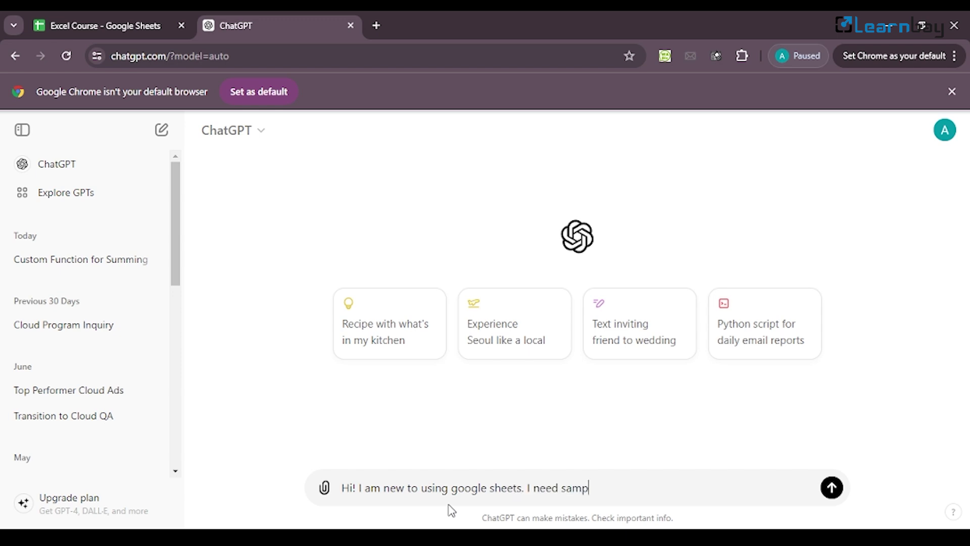
{"action": "type", "text": "le dataset to practice the SUM function. Can ypu"}
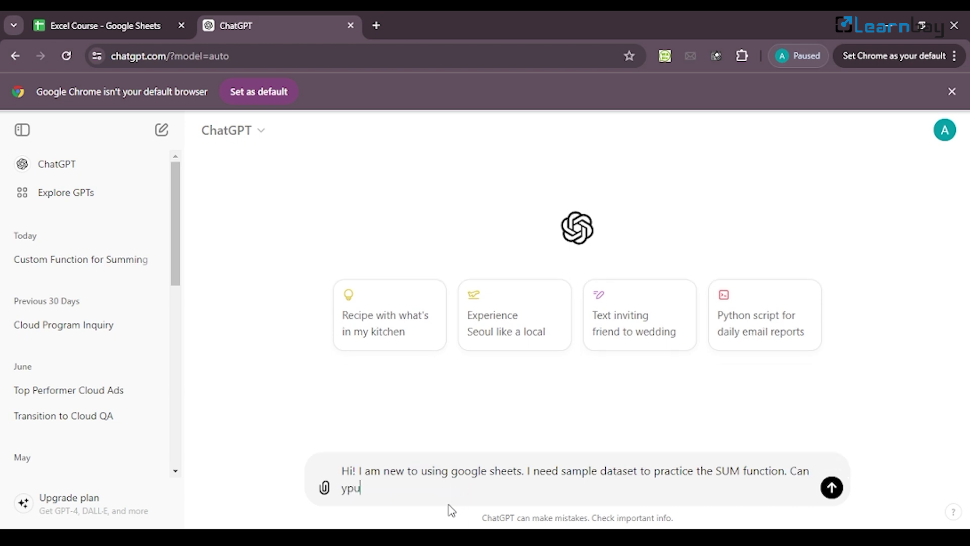
{"action": "key", "text": "BackSpace"}
{"action": "key", "text": "BackSpace"}
{"action": "type", "text": "ou pt"}
{"action": "key", "text": "BackSpace"}
{"action": "type", "text": "rpv"}
{"action": "key", "text": "BackSpace"}
{"action": "key", "text": "BackSpace"}
{"action": "key", "text": "BackSpace"}
{"action": "type", "text": "rovide me t"}
{"action": "key", "text": "BackSpace"}
{"action": "type", "text": "wt"}
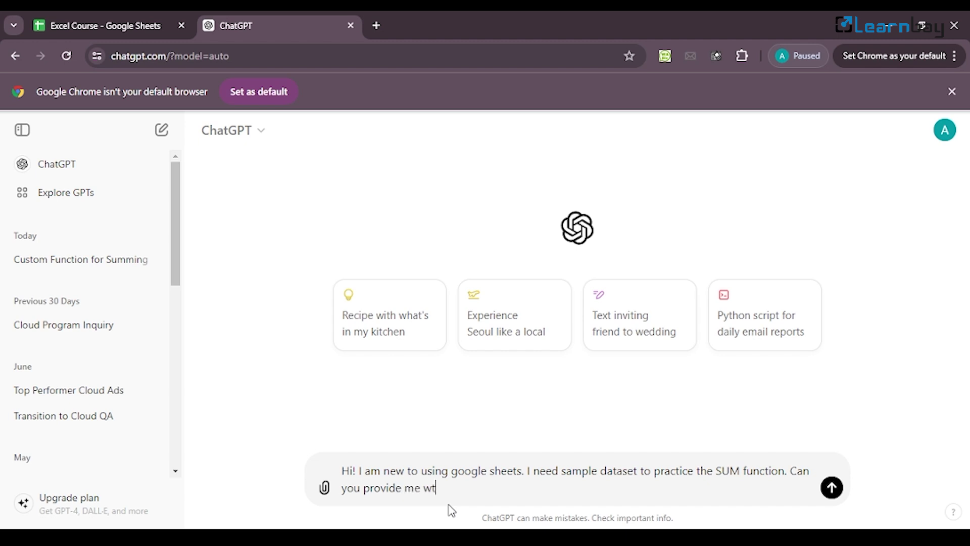
{"action": "type", "text": "he sexy"}
{"action": "key", "text": "BackSpace"}
{"action": "key", "text": "BackSpace"}
{"action": "key", "text": "BackSpace"}
{"action": "type", "text": "ame"}
{"action": "key", "text": "Return"}
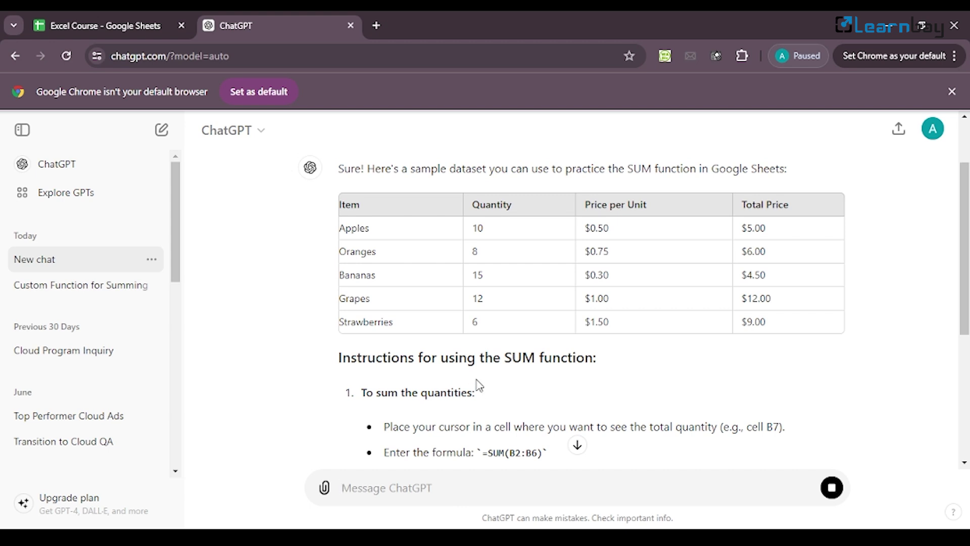
Copy the whole sample dataset table from the ChatGPT reply and paste it into the SUM sheet in Google Sheets starting at cell F4
{"action": "scroll", "coordinate": [479, 385], "scroll_direction": "down", "scroll_amount": 2}
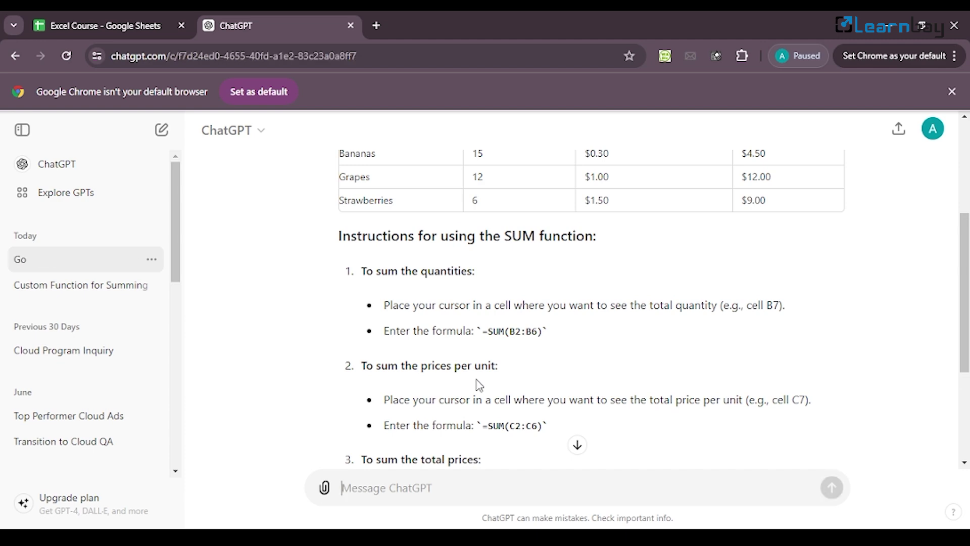
{"action": "scroll", "coordinate": [479, 385], "scroll_direction": "down", "scroll_amount": 3}
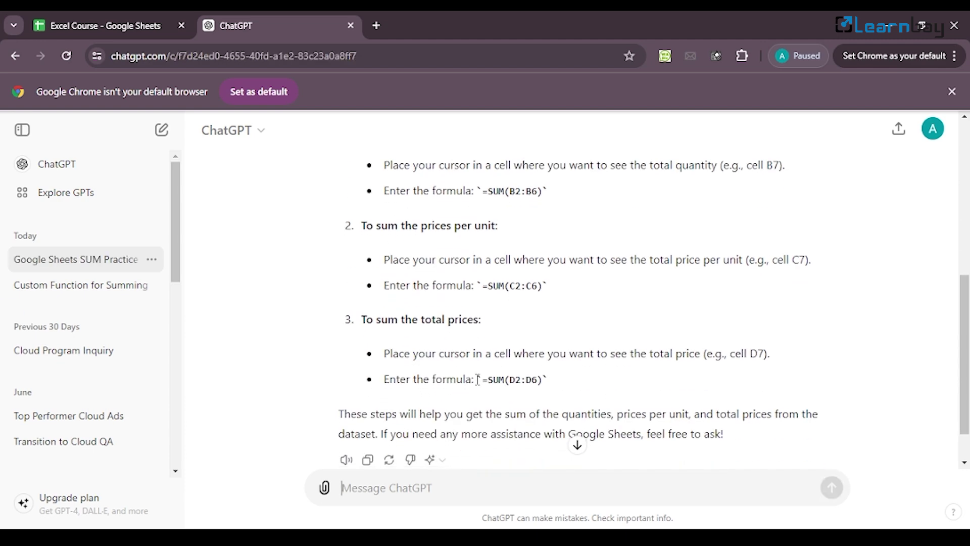
{"action": "scroll", "coordinate": [478, 379], "scroll_direction": "up", "scroll_amount": 4}
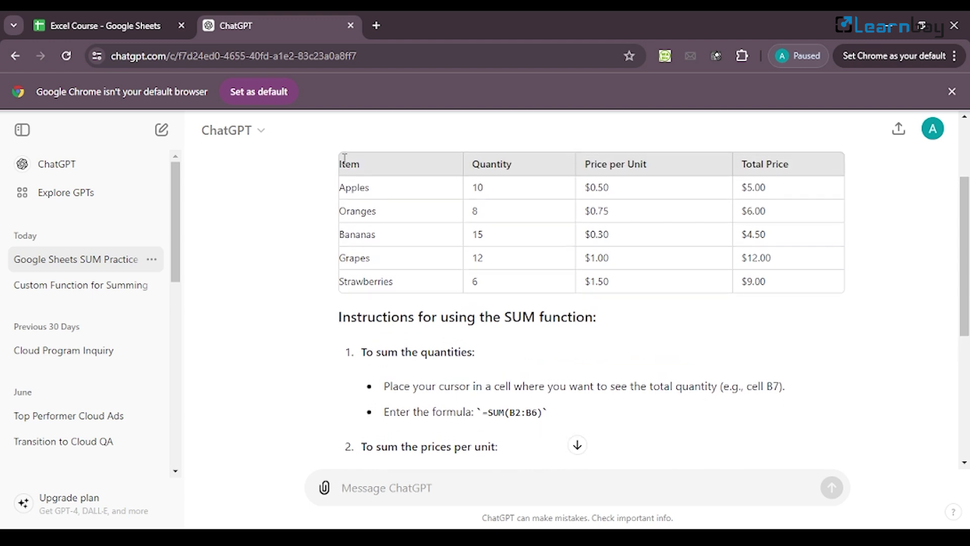
{"action": "left_click_drag", "start_coordinate": [345, 157], "coordinate": [699, 219]}
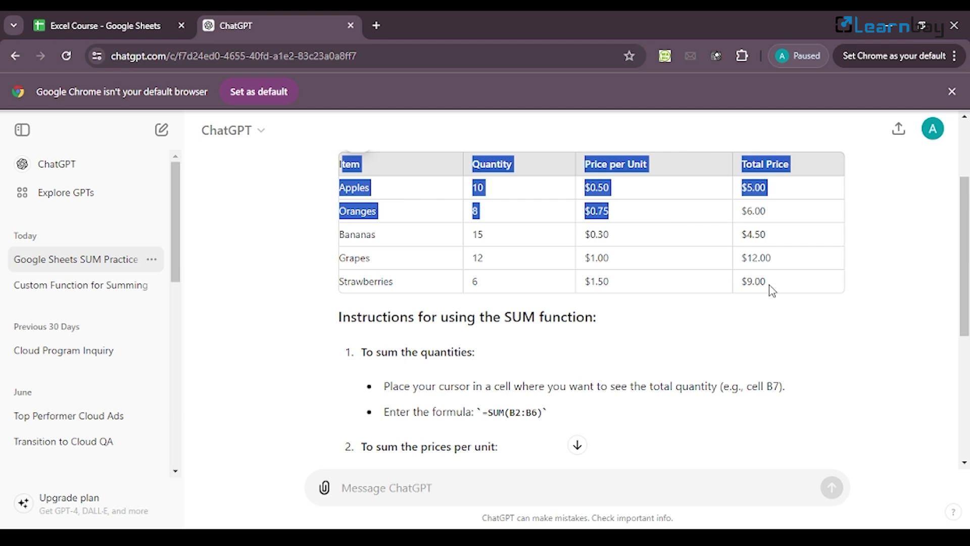
{"action": "left_click_drag", "start_coordinate": [787, 294], "coordinate": [341, 176]}
{"action": "key", "text": "ctrl+c"}
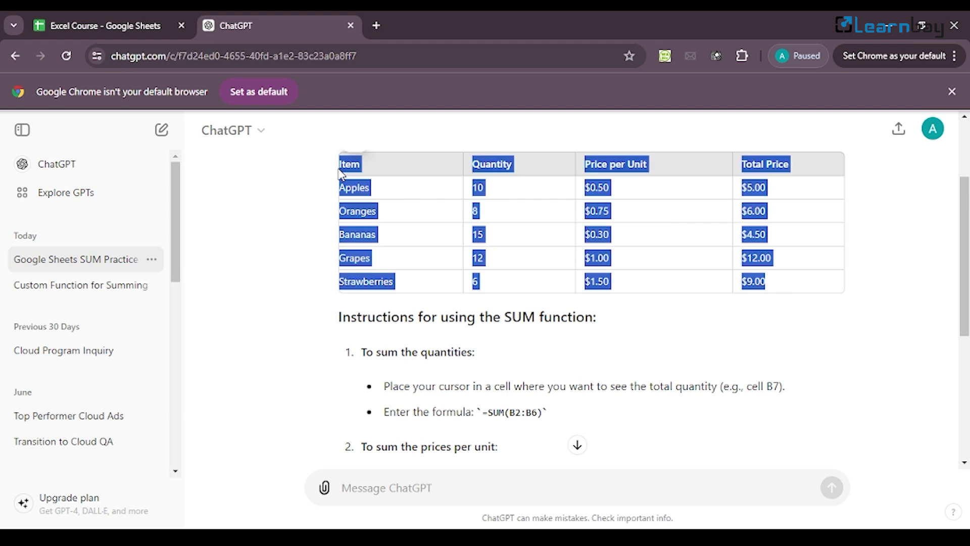
{"action": "left_click", "coordinate": [117, 20]}
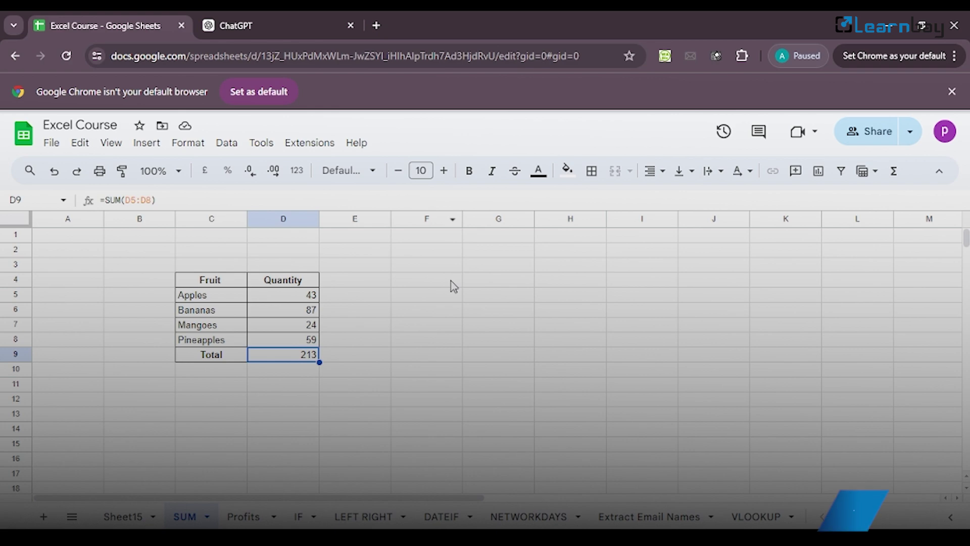
{"action": "left_click", "coordinate": [453, 287]}
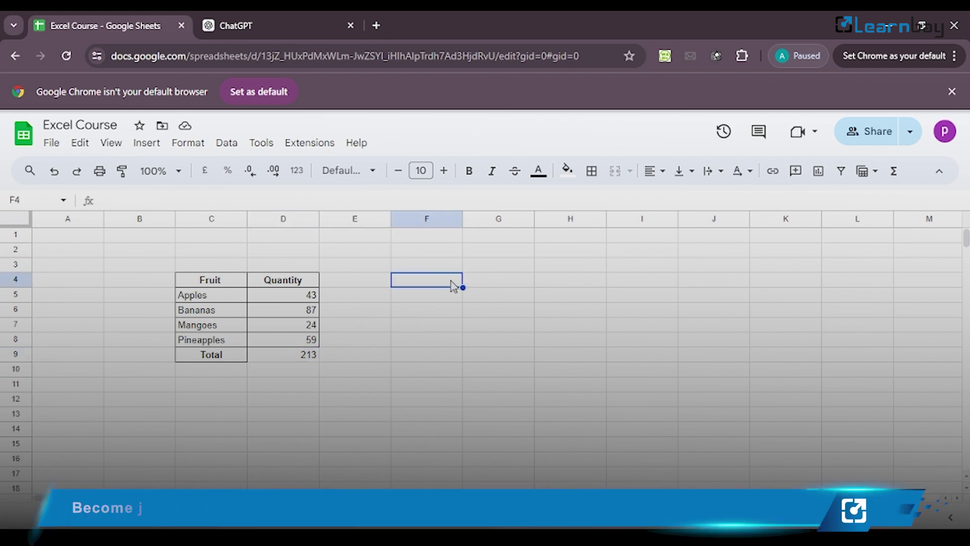
{"action": "key", "text": "ctrl+v"}
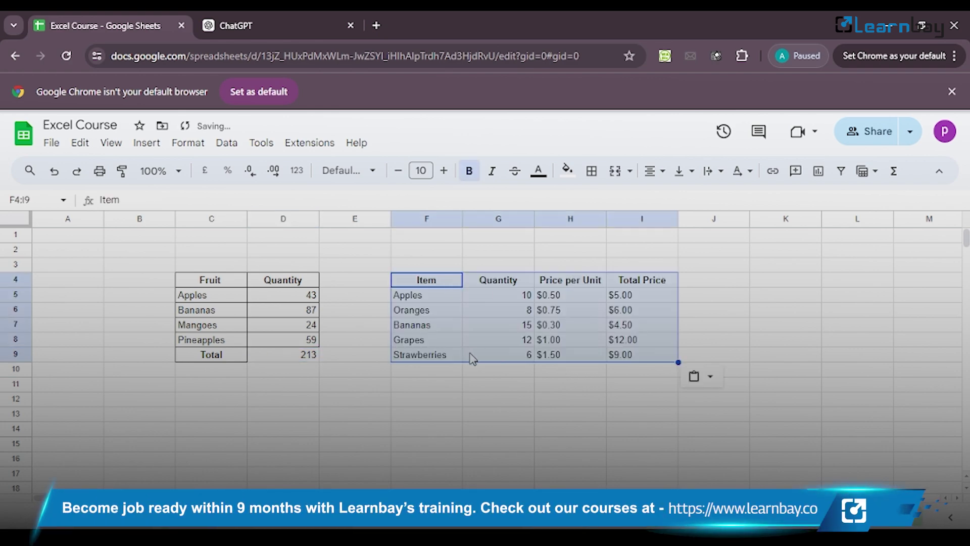
Copy the quantity formula =SUM(B2:B6) from the ChatGPT instructions and paste it into G10 below the new table's Quantity column
{"action": "left_click", "coordinate": [486, 377]}
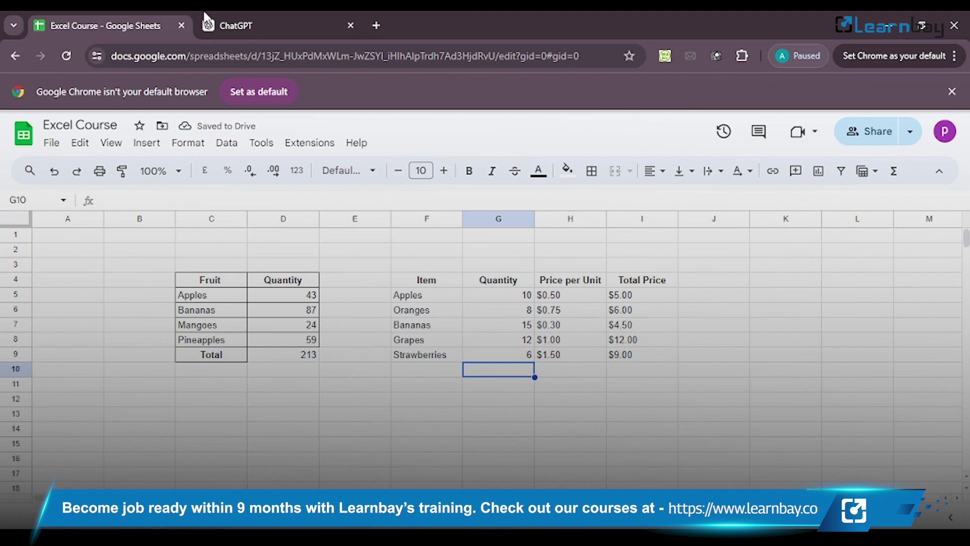
{"action": "left_click", "coordinate": [238, 22]}
{"action": "left_click_drag", "start_coordinate": [542, 415], "coordinate": [483, 414]}
{"action": "key", "text": "ctrl+c"}
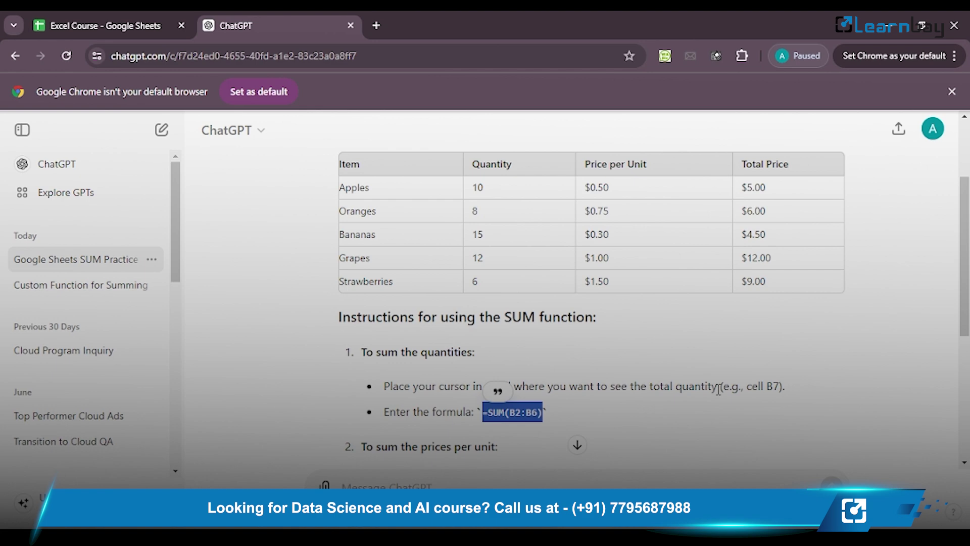
{"action": "left_click_drag", "start_coordinate": [719, 389], "coordinate": [785, 387]}
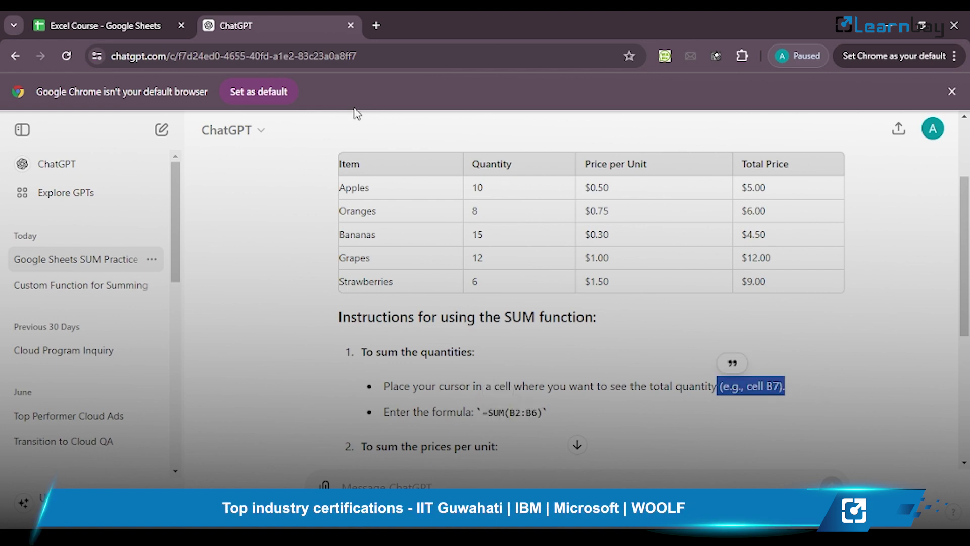
{"action": "left_click", "coordinate": [120, 8]}
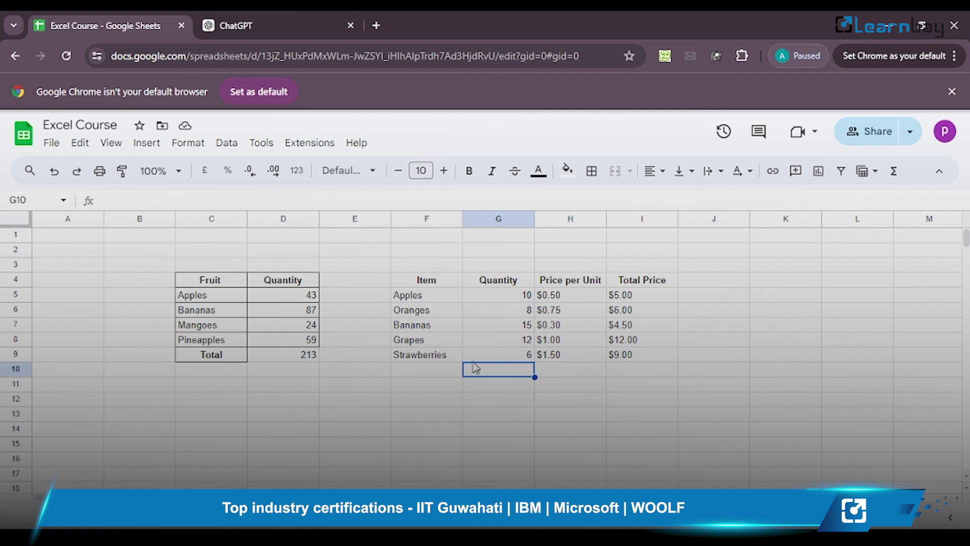
{"action": "key", "text": "ctrl+v"}
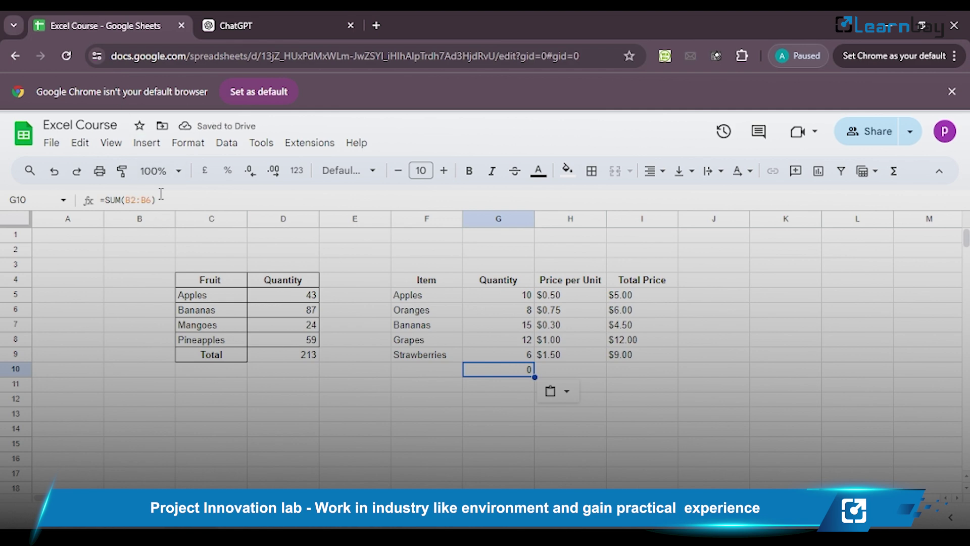
Compare the blank cells in column B used by the G10 formula with the actual Quantity cells G5 to G9
{"action": "left_click", "coordinate": [119, 253]}
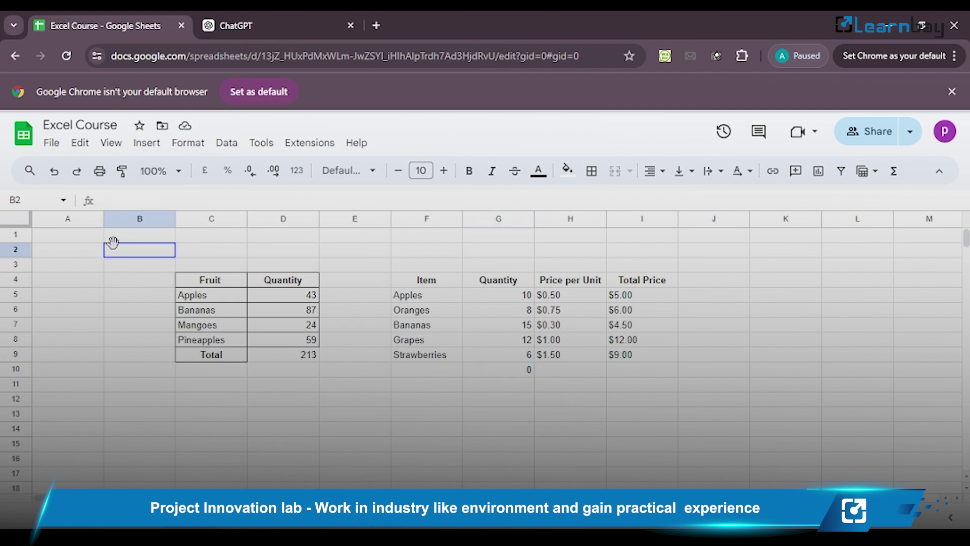
{"action": "left_click_drag", "start_coordinate": [119, 257], "coordinate": [121, 308]}
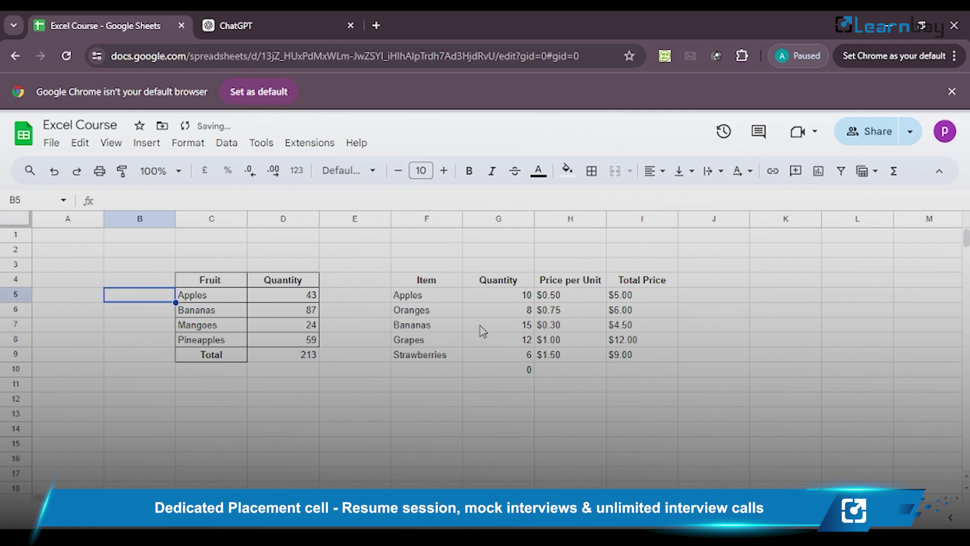
{"action": "left_click", "coordinate": [527, 374]}
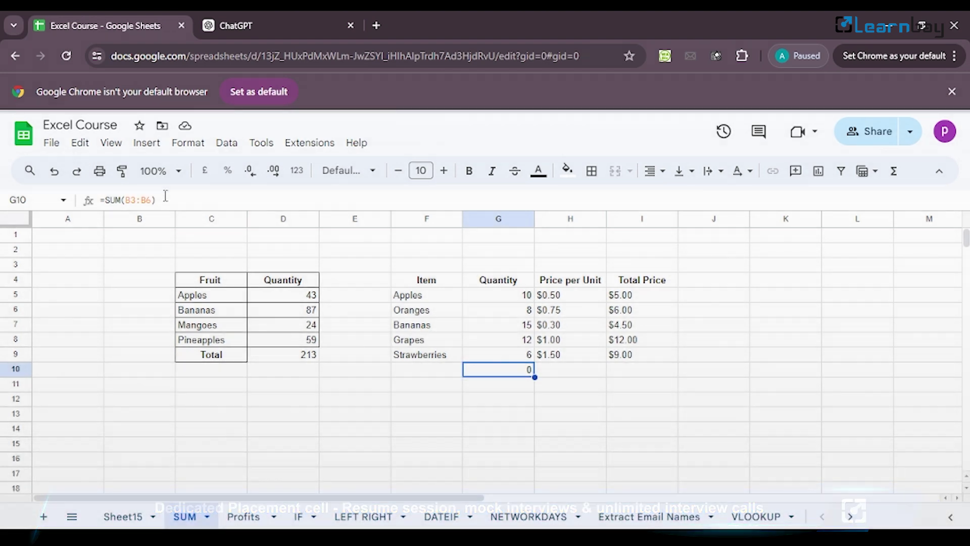
{"action": "left_click_drag", "start_coordinate": [155, 199], "coordinate": [107, 199]}
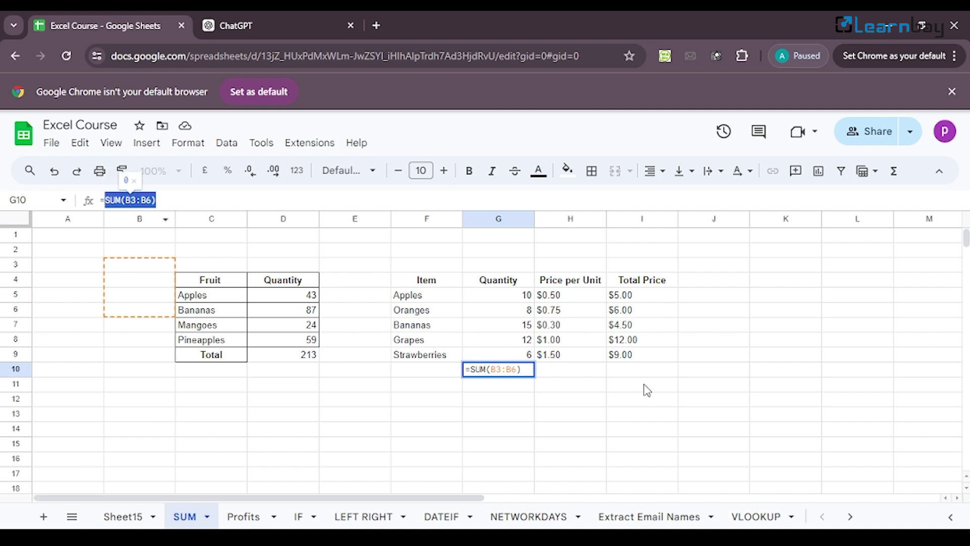
{"action": "left_click", "coordinate": [505, 299]}
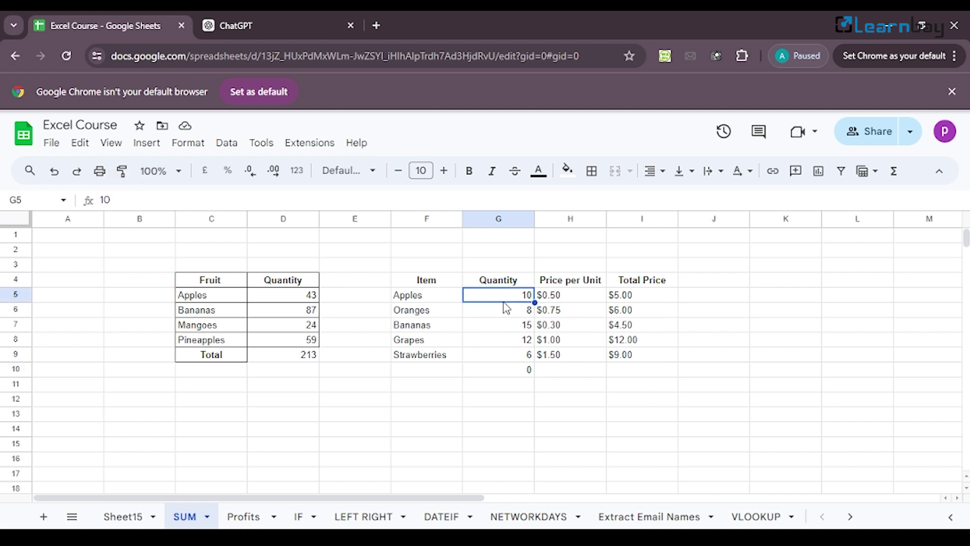
{"action": "left_click", "coordinate": [503, 355]}
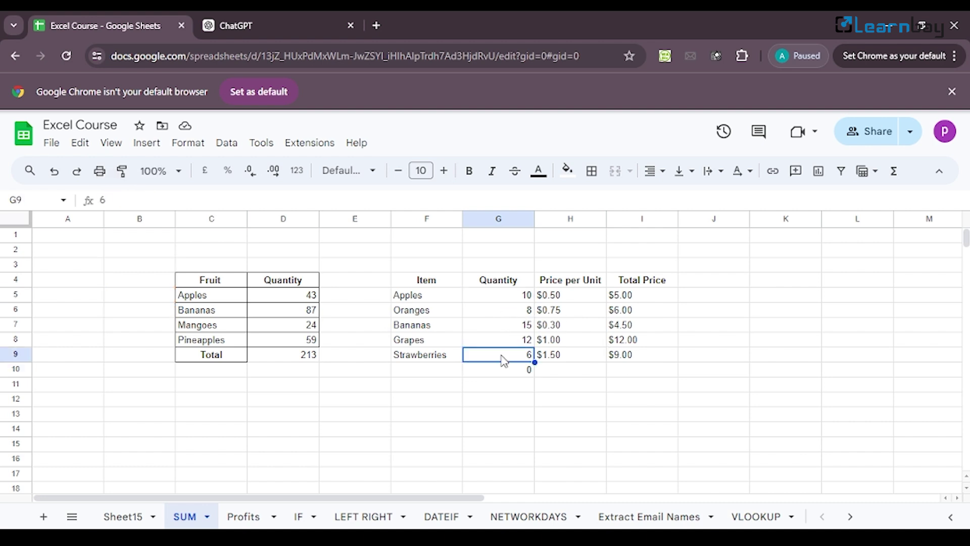
Change the range of the SUM formula in G10 to G5:G9 so it totals the new table's Quantity column
{"action": "left_click", "coordinate": [478, 374]}
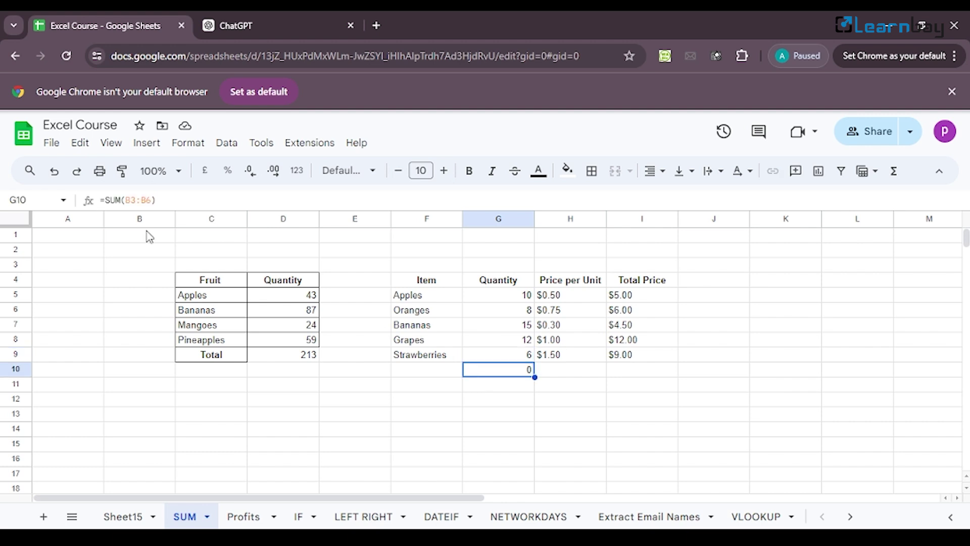
{"action": "left_click", "coordinate": [151, 200]}
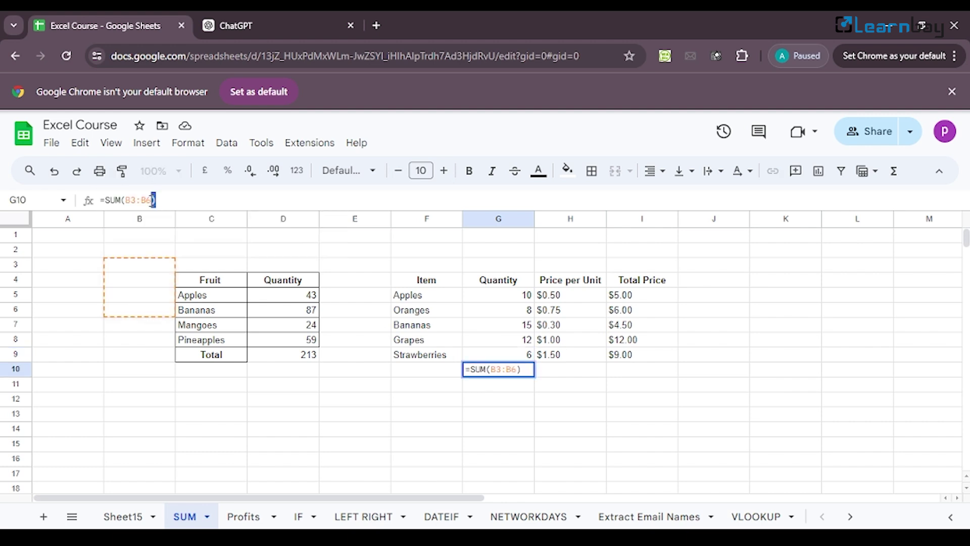
{"action": "key", "text": "BackSpace"}
{"action": "key", "text": "BackSpace"}
{"action": "key", "text": "BackSpace"}
{"action": "key", "text": "BackSpace"}
{"action": "key", "text": "BackSpace"}
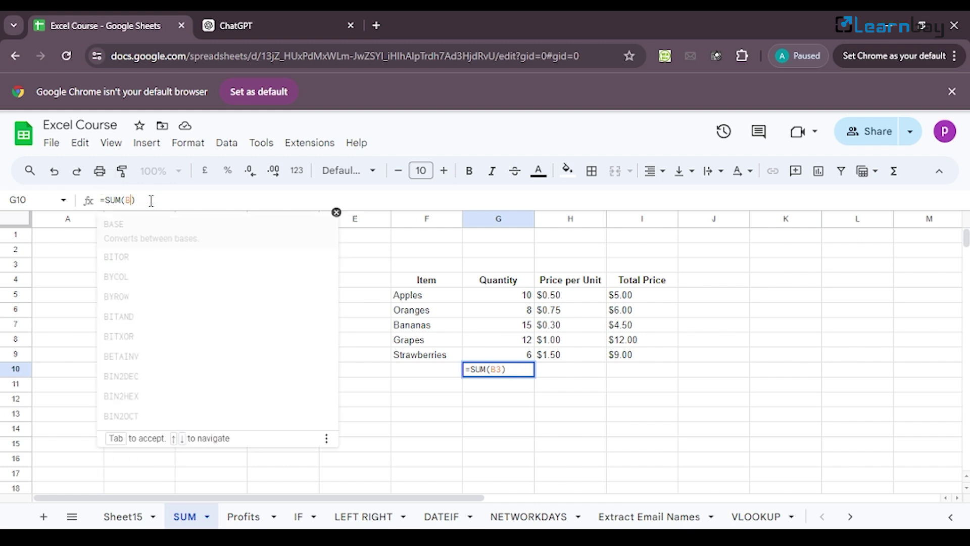
{"action": "type", "text": "G5:G9"}
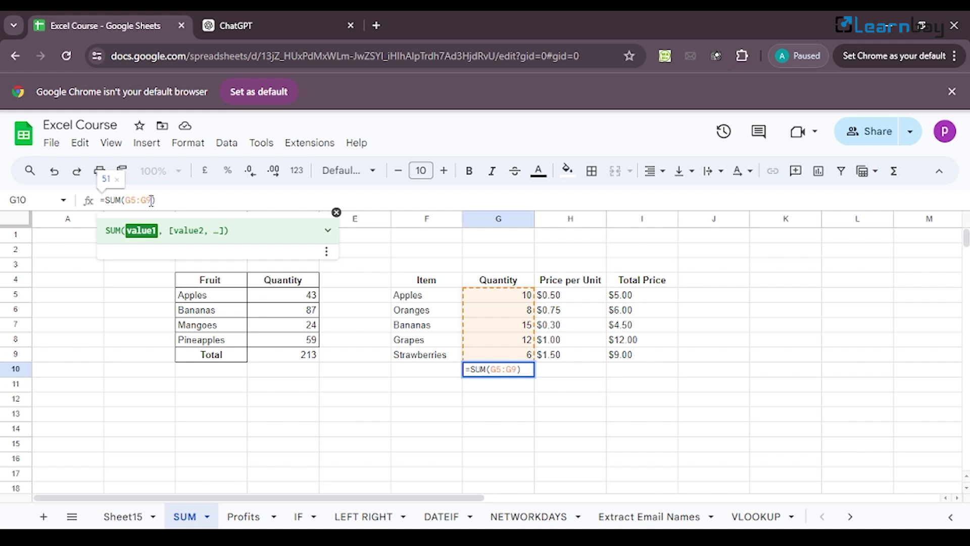
{"action": "key", "text": "Return"}
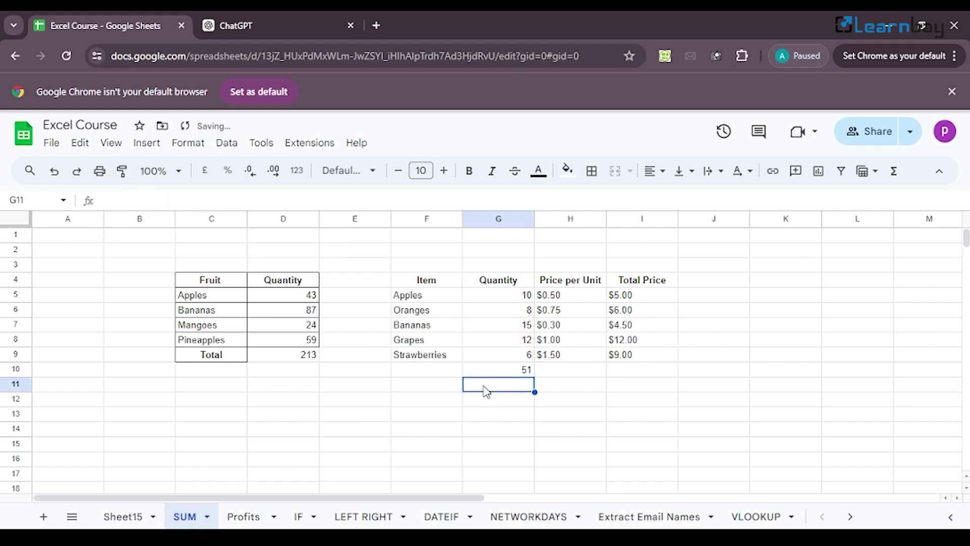
Copy the Quantity total formula from G10 into H10 below Price per Unit and check the range it references
{"action": "left_click", "coordinate": [513, 374]}
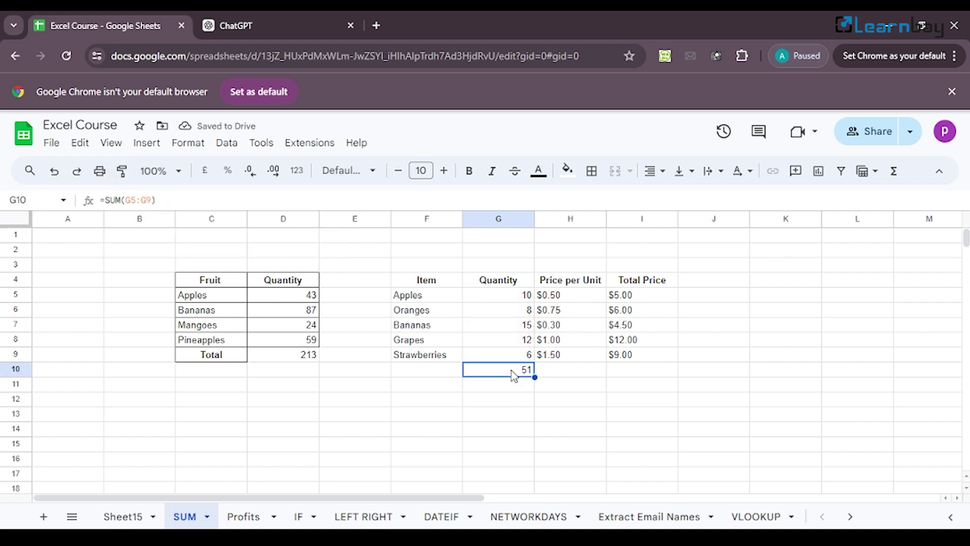
{"action": "key", "text": "ctrl+c"}
{"action": "left_click", "coordinate": [558, 382]}
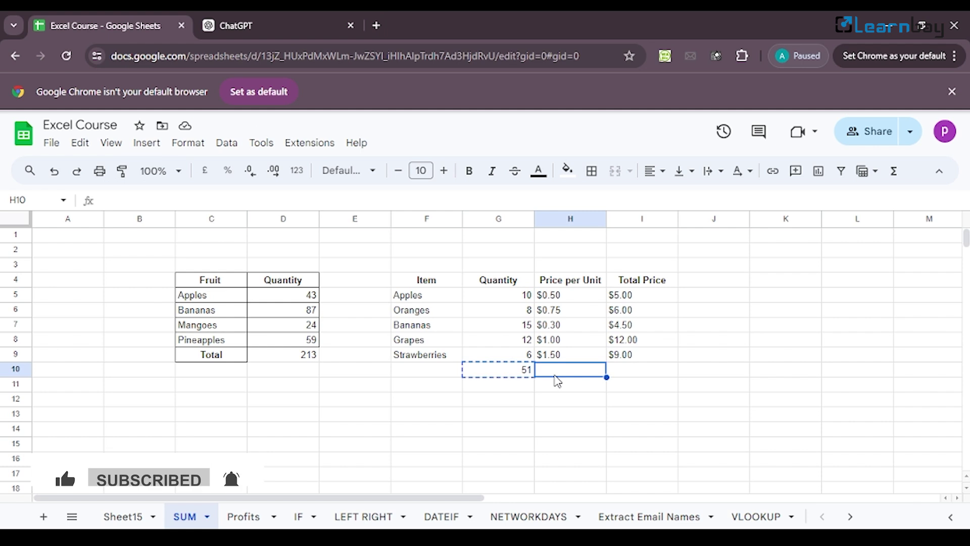
{"action": "key", "text": "ctrl+v"}
{"action": "double_click", "coordinate": [557, 382]}
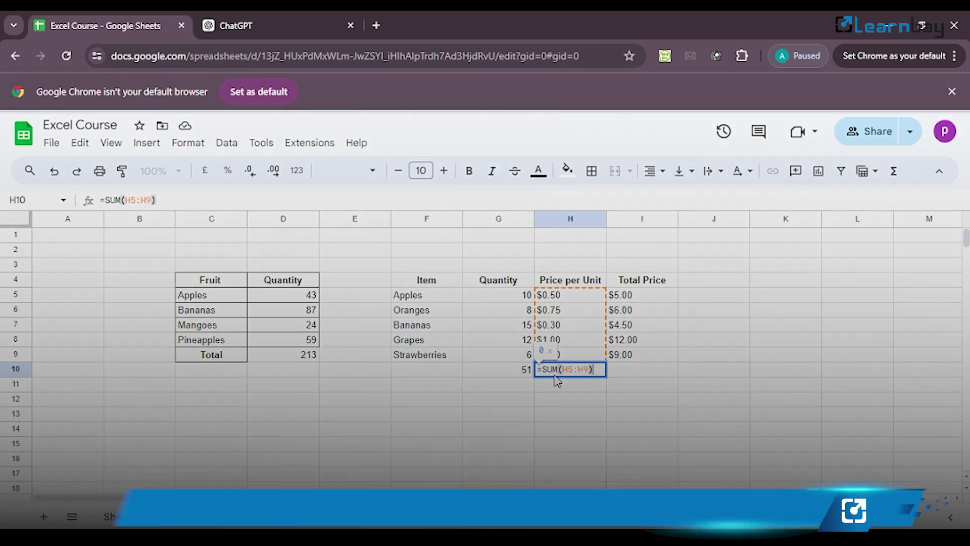
{"action": "key", "text": "Return"}
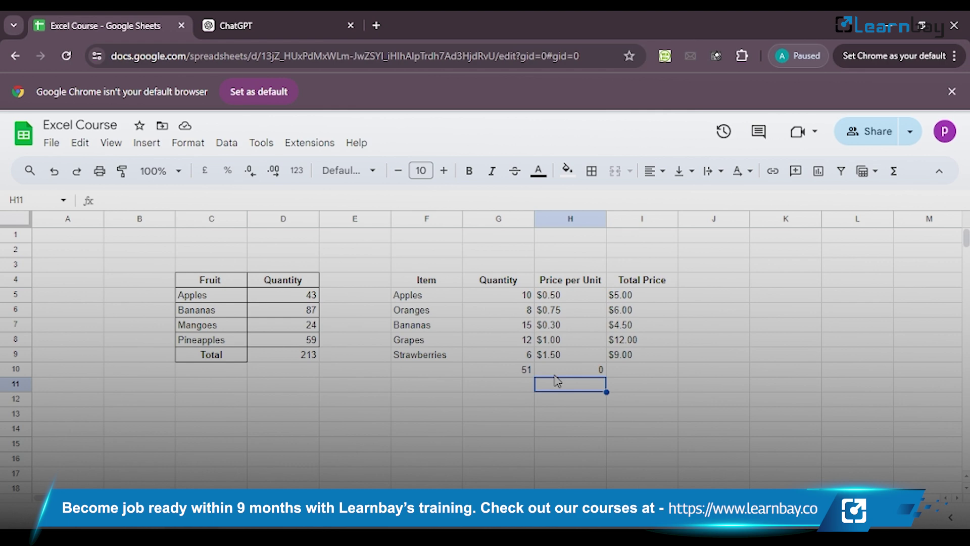
Check the first and last Price per Unit cells and re-enter the range H5:H9 in the H10 formula
{"action": "left_click", "coordinate": [555, 372]}
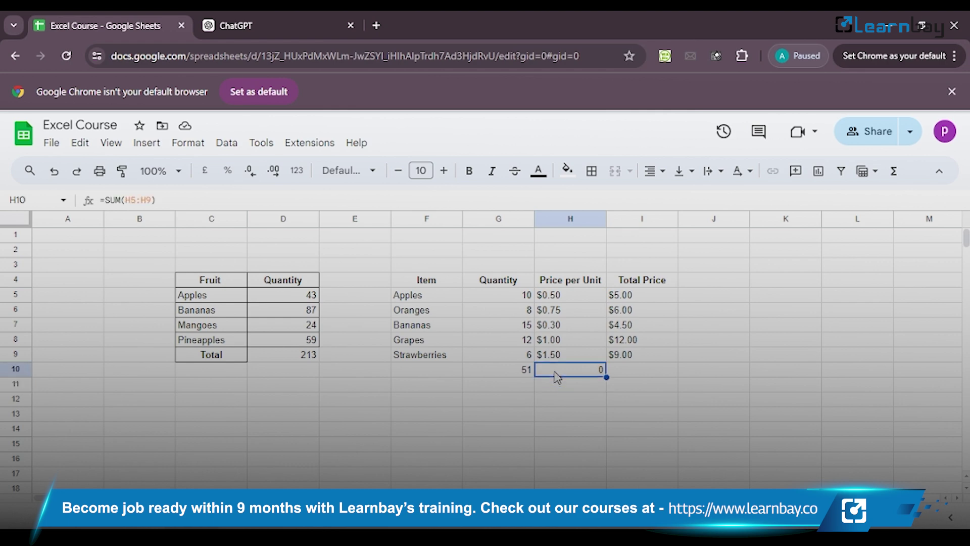
{"action": "left_click", "coordinate": [543, 300]}
{"action": "left_click", "coordinate": [555, 358]}
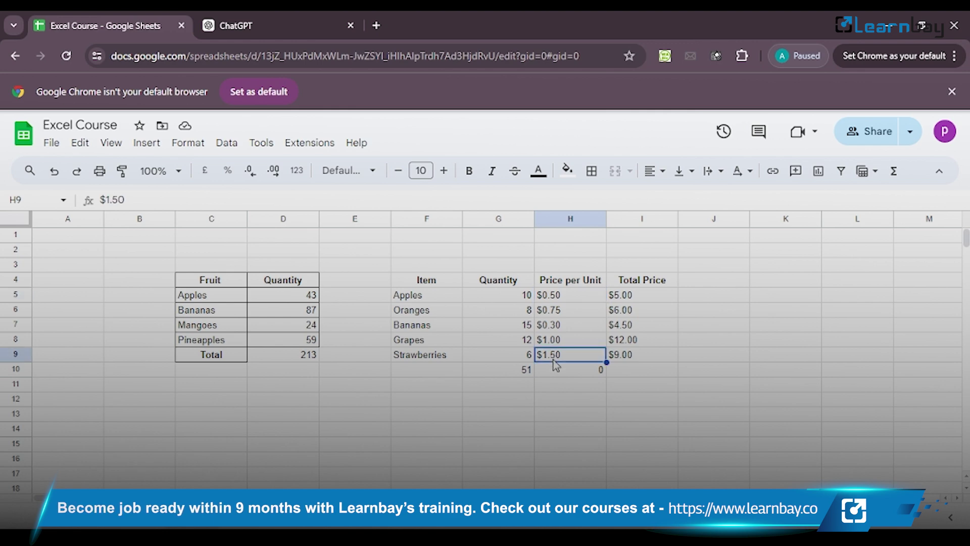
{"action": "left_click", "coordinate": [569, 373]}
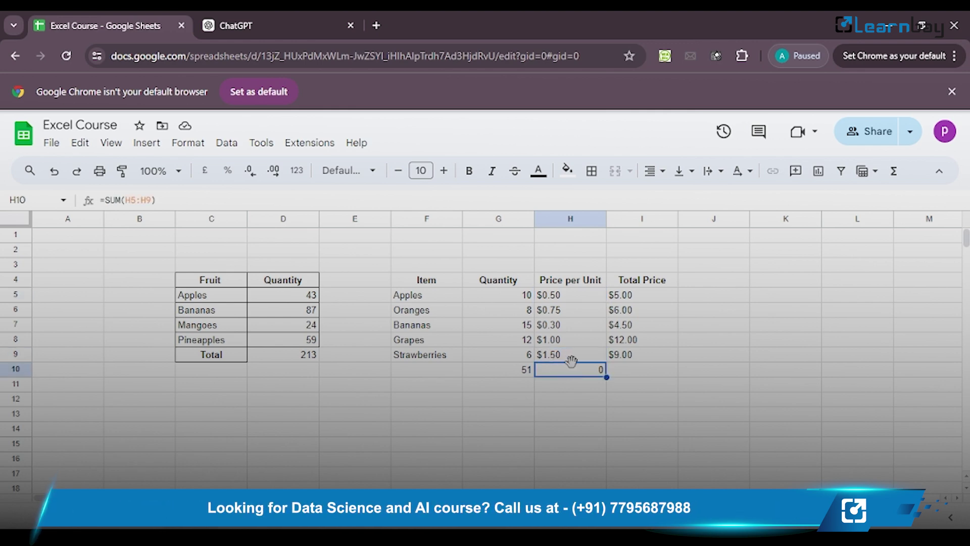
{"action": "left_click", "coordinate": [153, 200]}
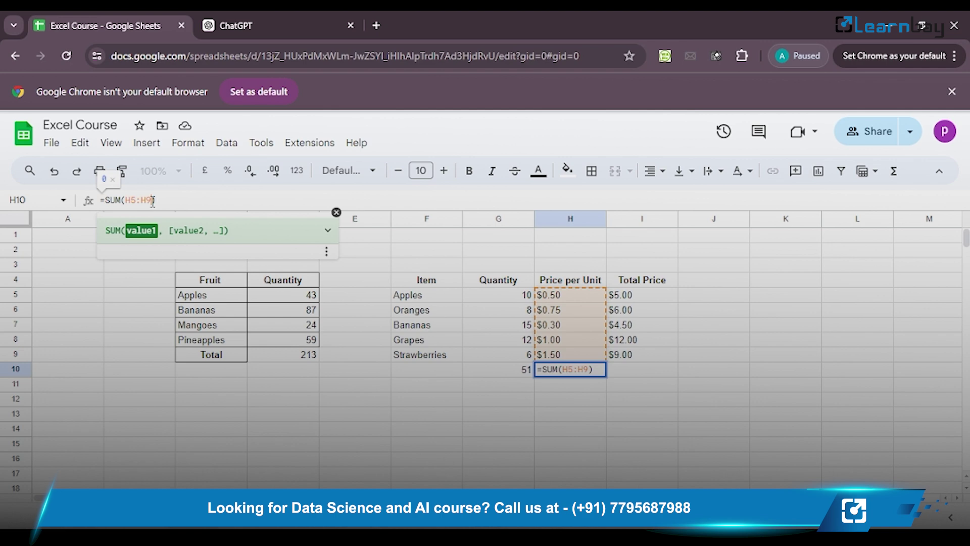
{"action": "key", "text": "BackSpace"}
{"action": "key", "text": "BackSpace"}
{"action": "key", "text": "BackSpace"}
{"action": "key", "text": "BackSpace"}
{"action": "key", "text": "BackSpace"}
{"action": "type", "text": "H5:H9"}
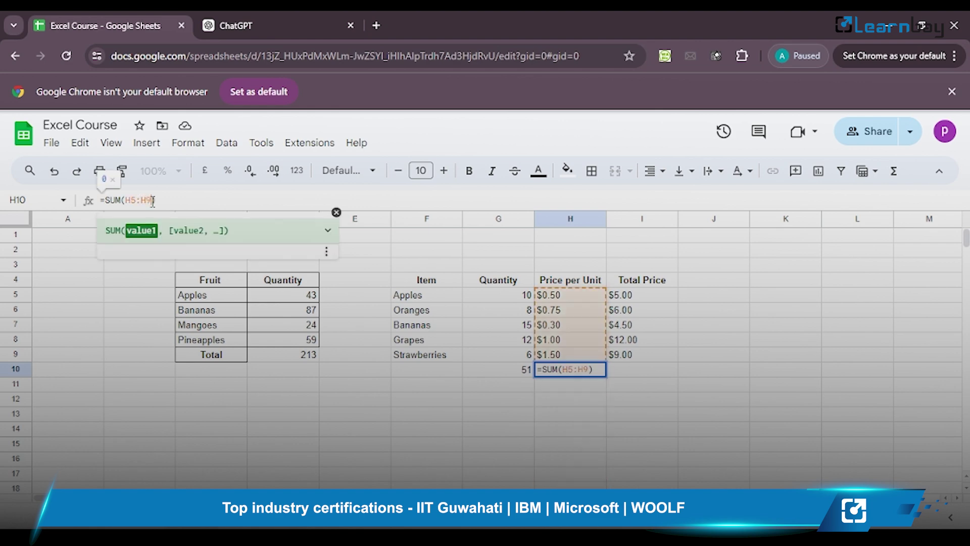
{"action": "key", "text": "Return"}
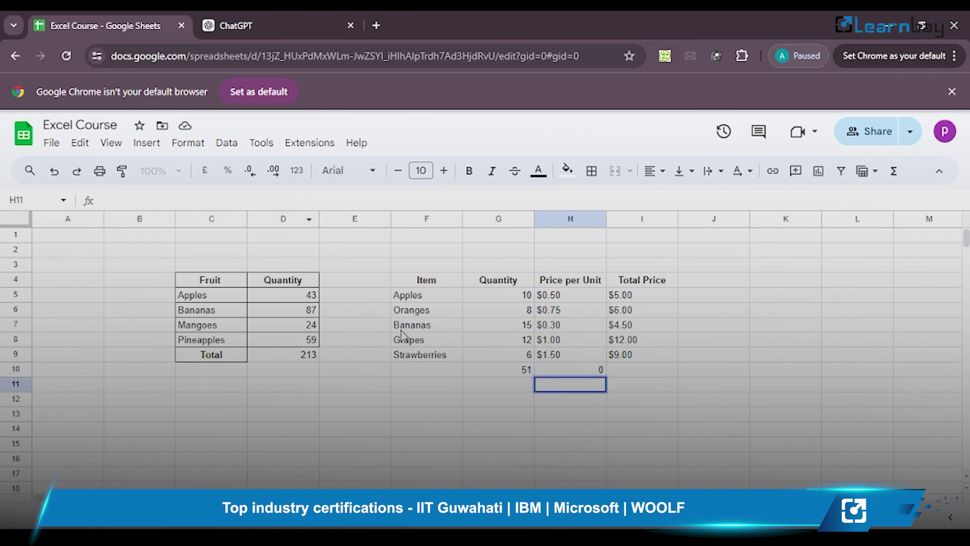
Select the Price per Unit values H5 to H9 to check the range that the H10 total covers
{"action": "left_click", "coordinate": [543, 360]}
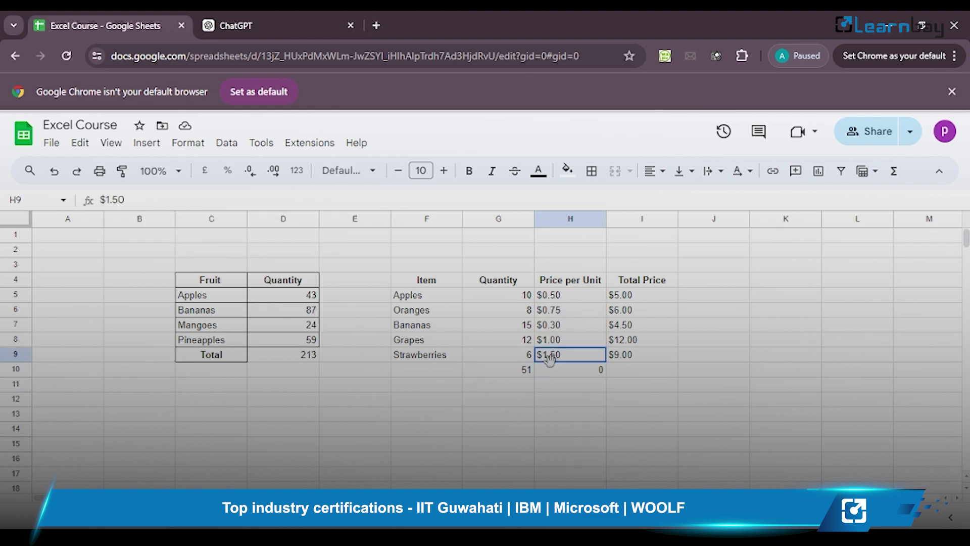
{"action": "left_click", "coordinate": [561, 298]}
{"action": "key", "text": "shift+Down"}
{"action": "key", "text": "shift+Down"}
{"action": "key", "text": "shift+Down"}
{"action": "key", "text": "shift+Down"}
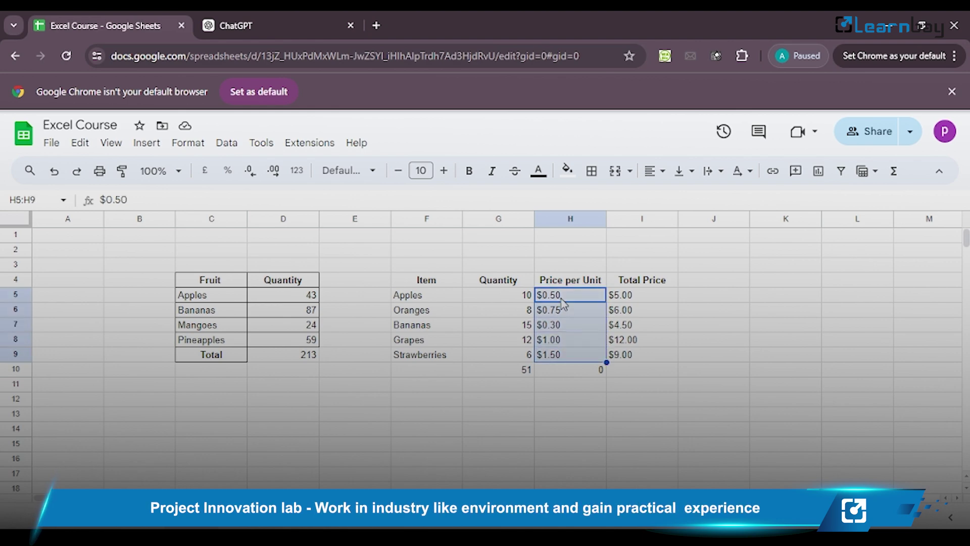
{"action": "left_click_drag", "start_coordinate": [607, 363], "coordinate": [610, 371]}
{"action": "left_click", "coordinate": [594, 379]}
Clear H10 and enter the formula =SUM(H5:H9) there from scratch
{"action": "left_click", "coordinate": [591, 372]}
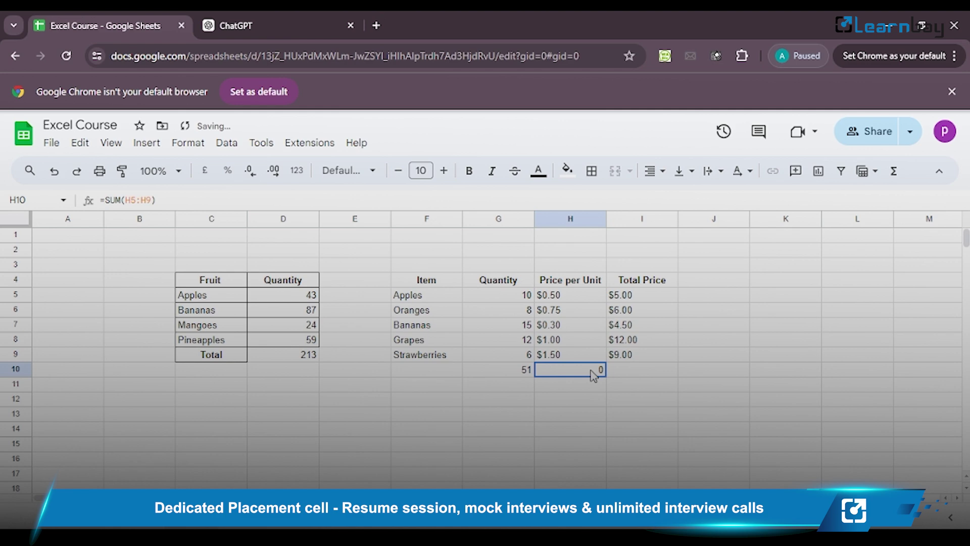
{"action": "key", "text": "Delete"}
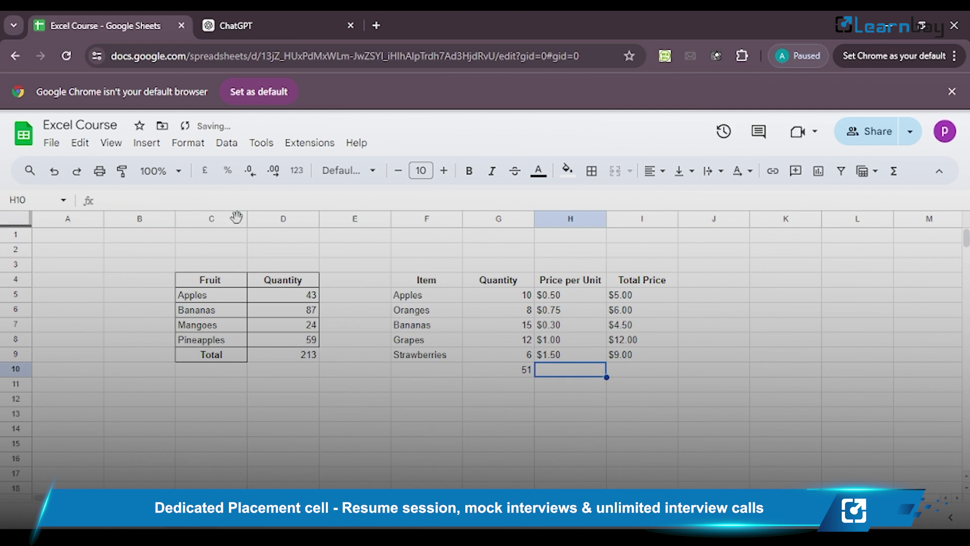
{"action": "type", "text": "=SUM"}
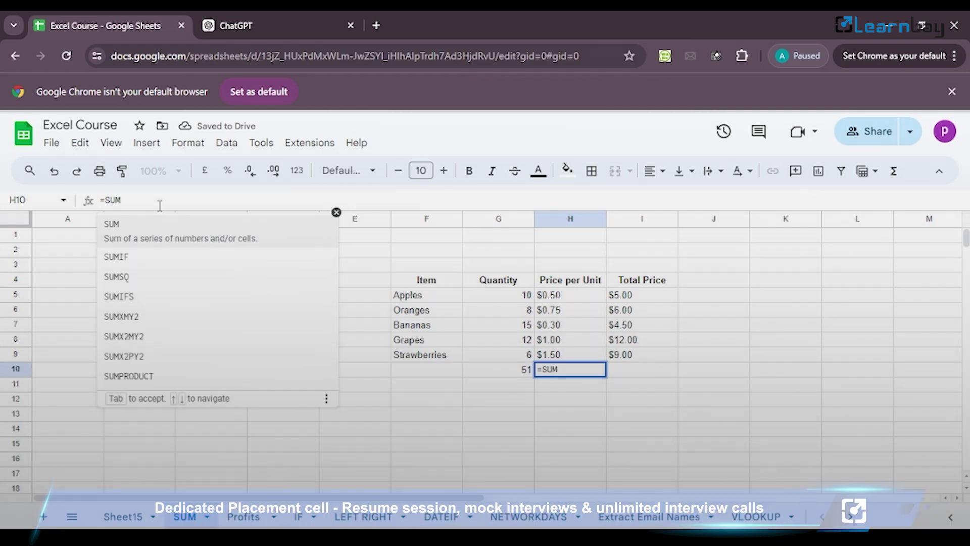
{"action": "type", "text": "(H5:H9"}
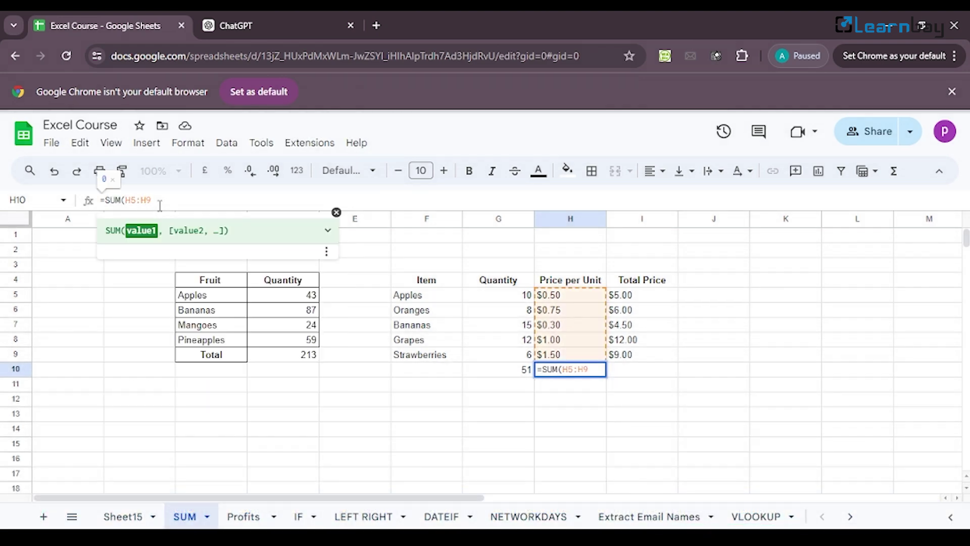
{"action": "key", "text": "Return"}
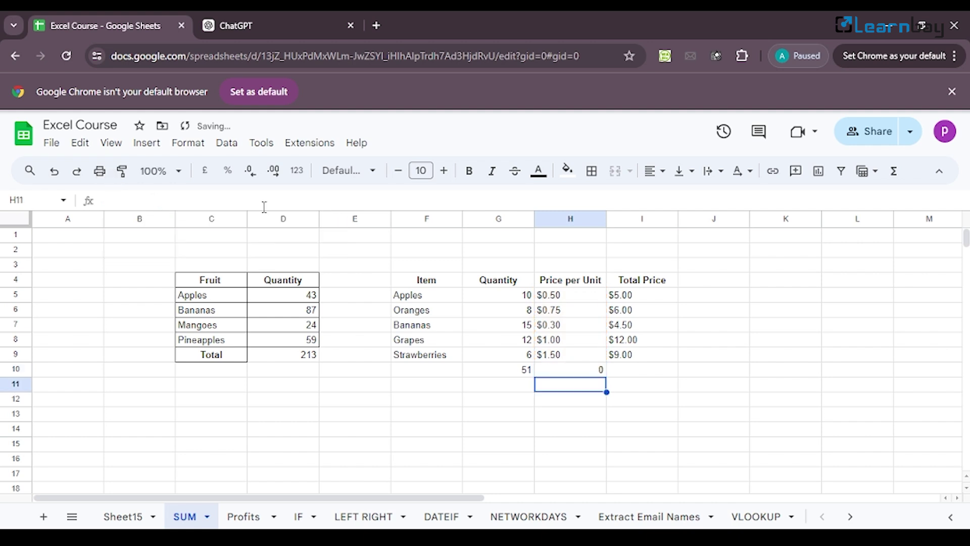
Paste the copied Quantity total formula into I10 below the Total Price column
{"action": "left_click", "coordinate": [637, 374]}
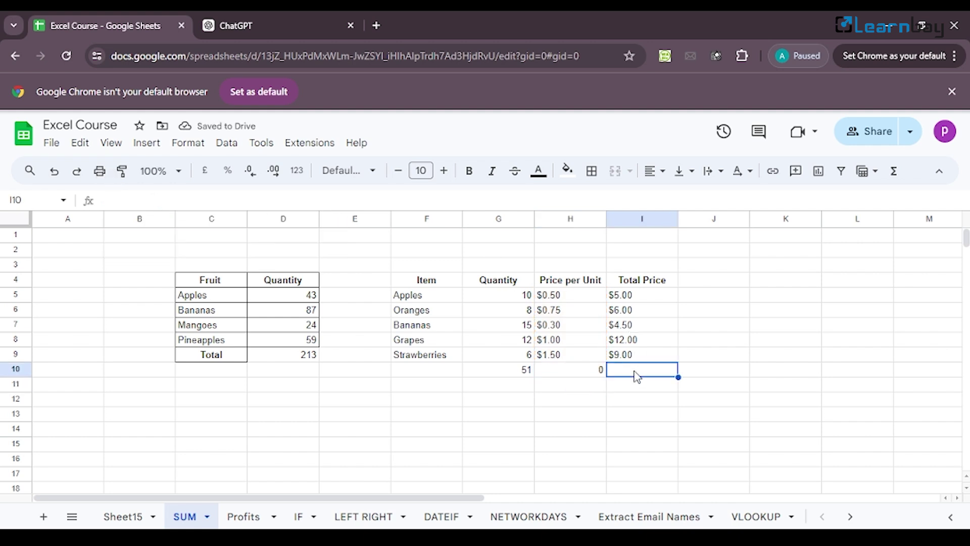
{"action": "key", "text": "ctrl+v"}
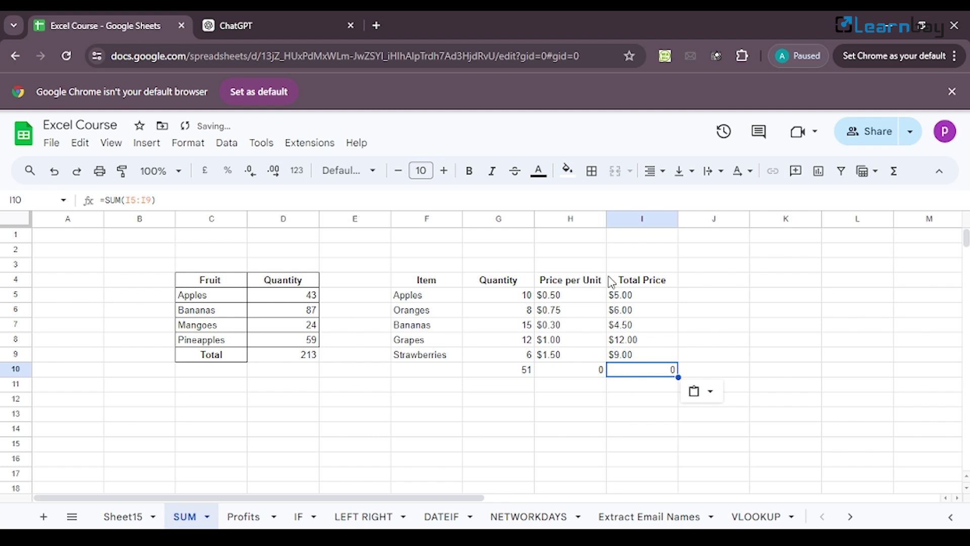
{"action": "key", "text": "Return"}
{"action": "key", "text": "Return"}
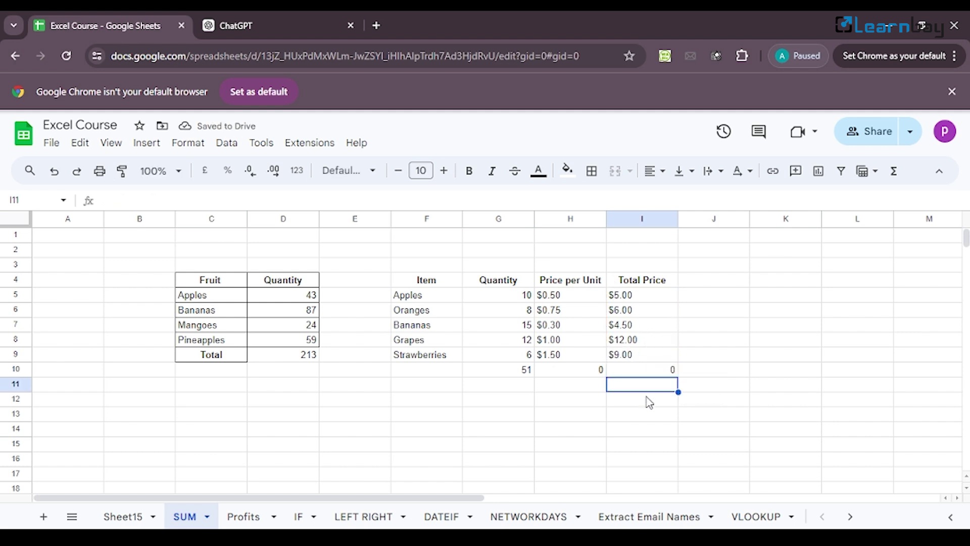
Recheck the H10 formula and switch to ChatGPT to review its instructions for summing prices per unit and total prices
{"action": "left_click", "coordinate": [584, 386]}
{"action": "left_click", "coordinate": [581, 373]}
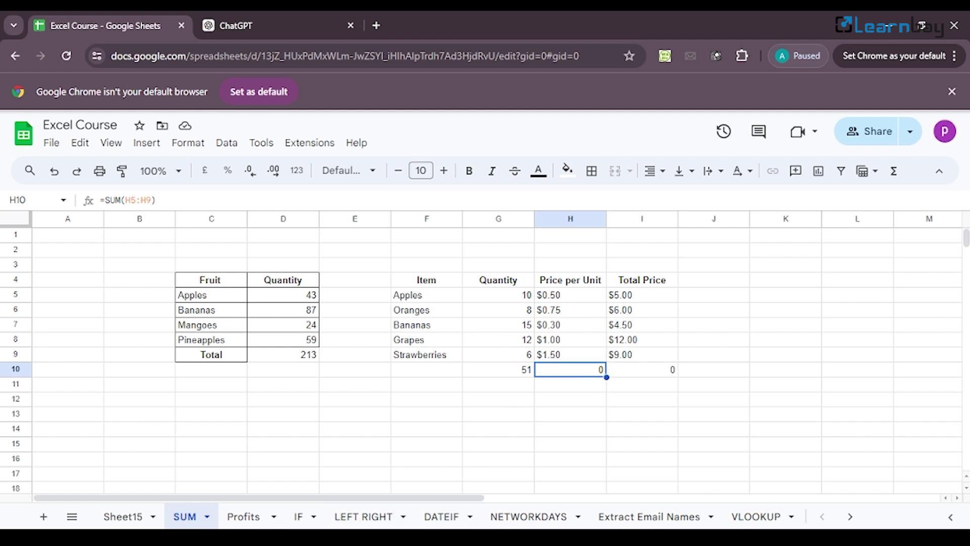
{"action": "left_click", "coordinate": [340, 19]}
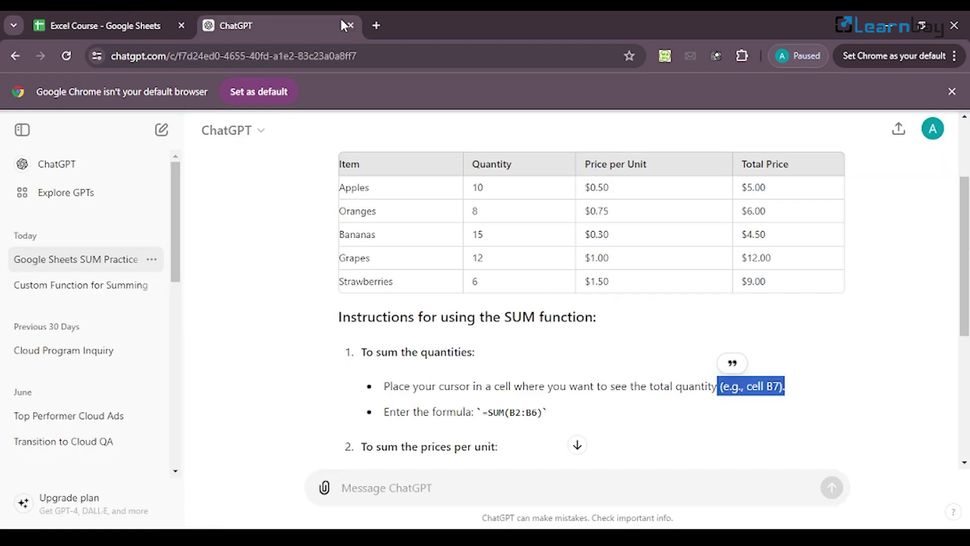
{"action": "scroll", "coordinate": [704, 380], "scroll_direction": "down", "scroll_amount": 1}
{"action": "scroll", "coordinate": [703, 380], "scroll_direction": "down", "scroll_amount": 4}
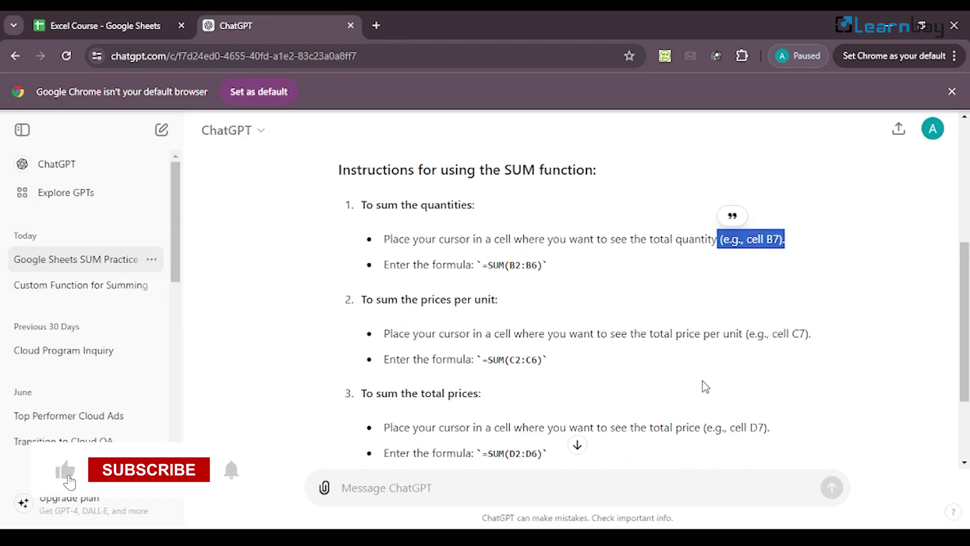
{"action": "scroll", "coordinate": [703, 381], "scroll_direction": "down", "scroll_amount": 1}
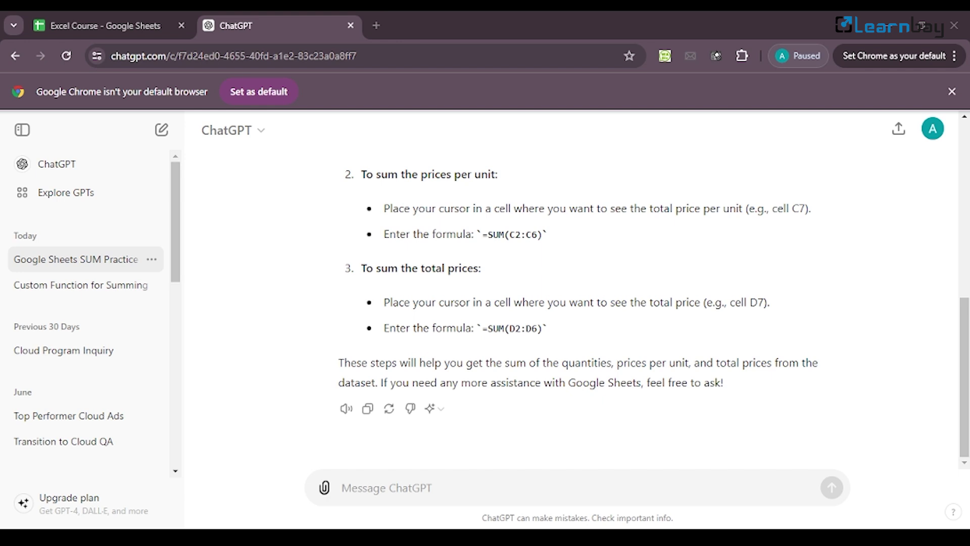
Return to Google Sheets and enter Done as the SUMIF topic's status in the Table of Contents on Sheet15
{"action": "left_click", "coordinate": [75, 18]}
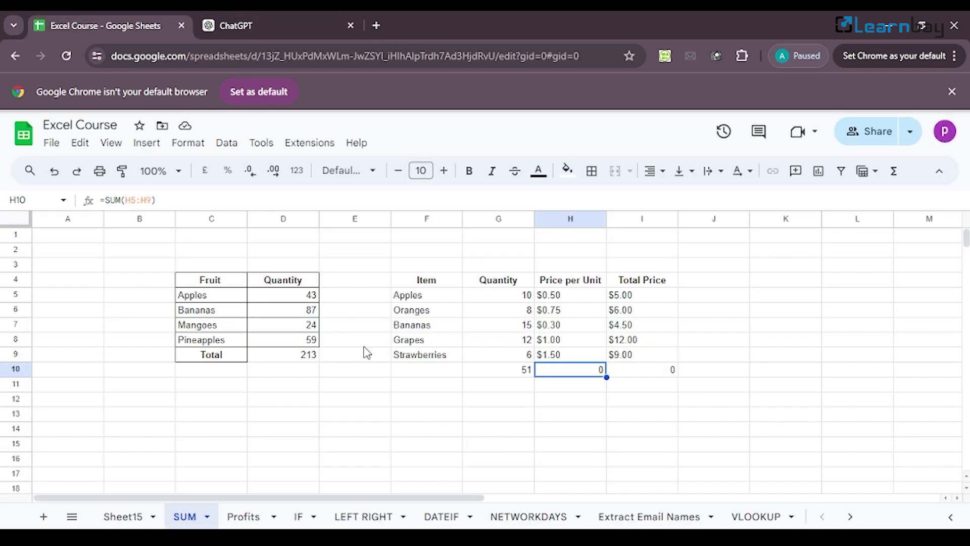
{"action": "left_click", "coordinate": [123, 516]}
{"action": "left_click", "coordinate": [268, 302]}
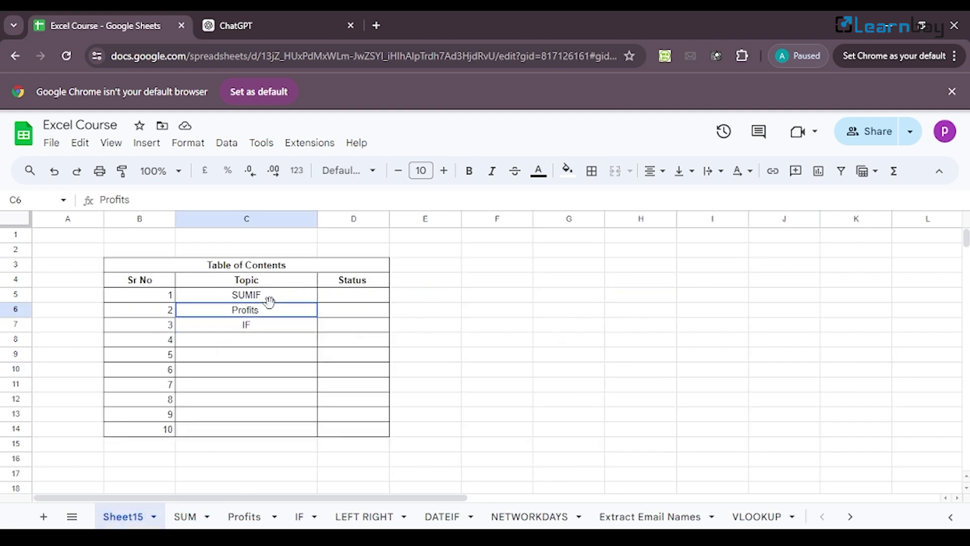
{"action": "left_click", "coordinate": [353, 297]}
{"action": "type", "text": "Done"}
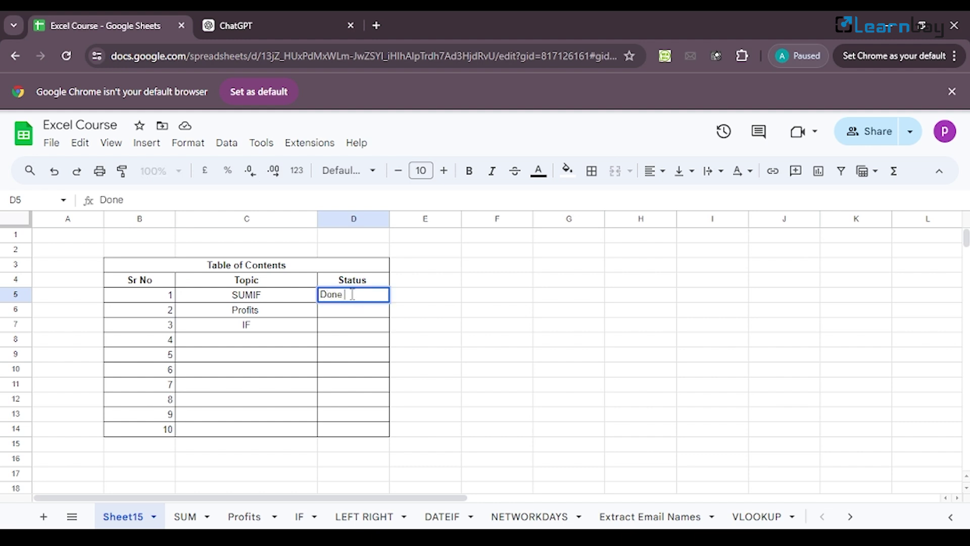
{"action": "key", "text": "Return"}
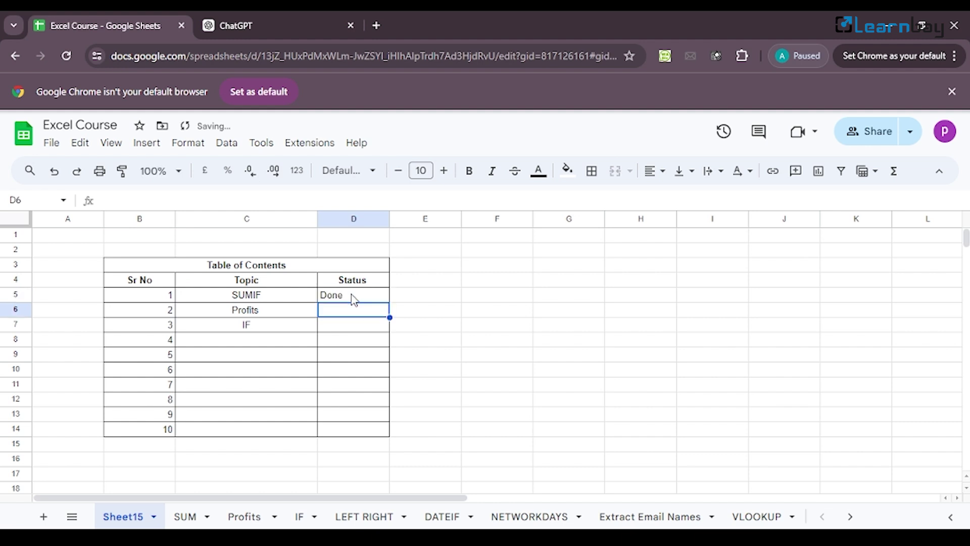